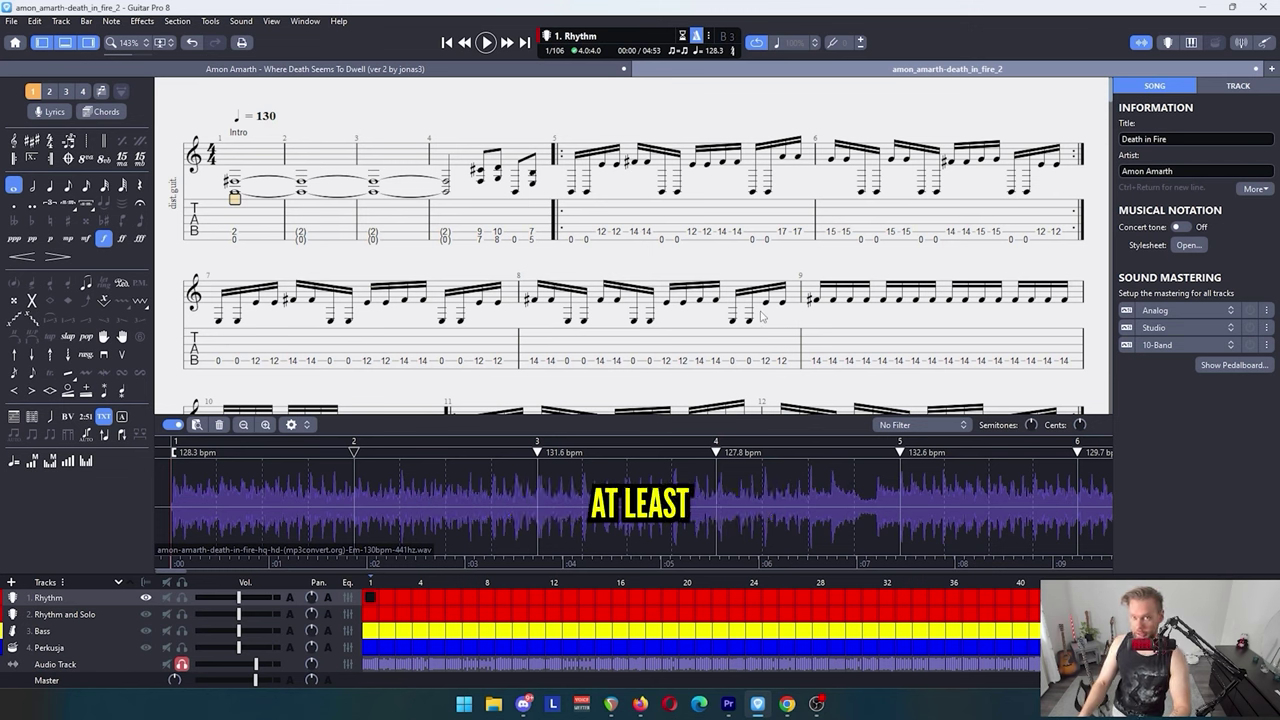
# Step: Listen from bar 1, then nudge the first sync point later so the intro reads 129.2 bpm
pyautogui.click(362, 482)
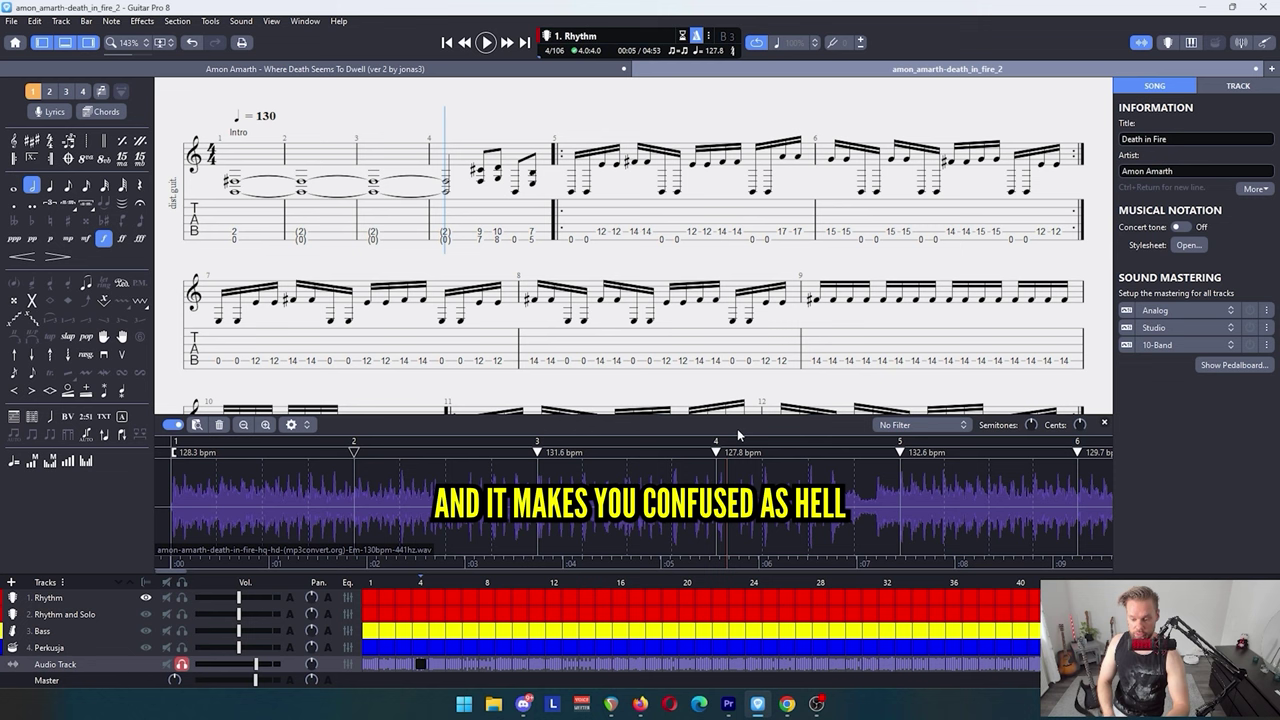
pyautogui.click(238, 222)
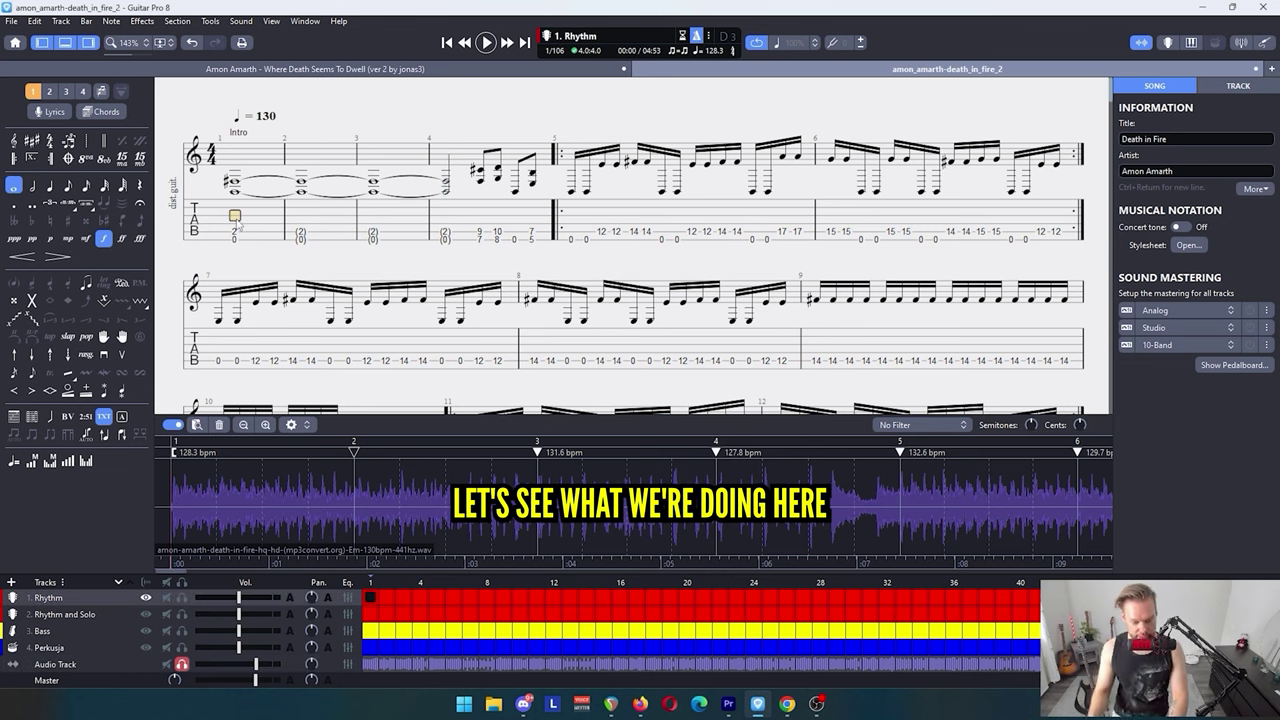
pyautogui.press('space')
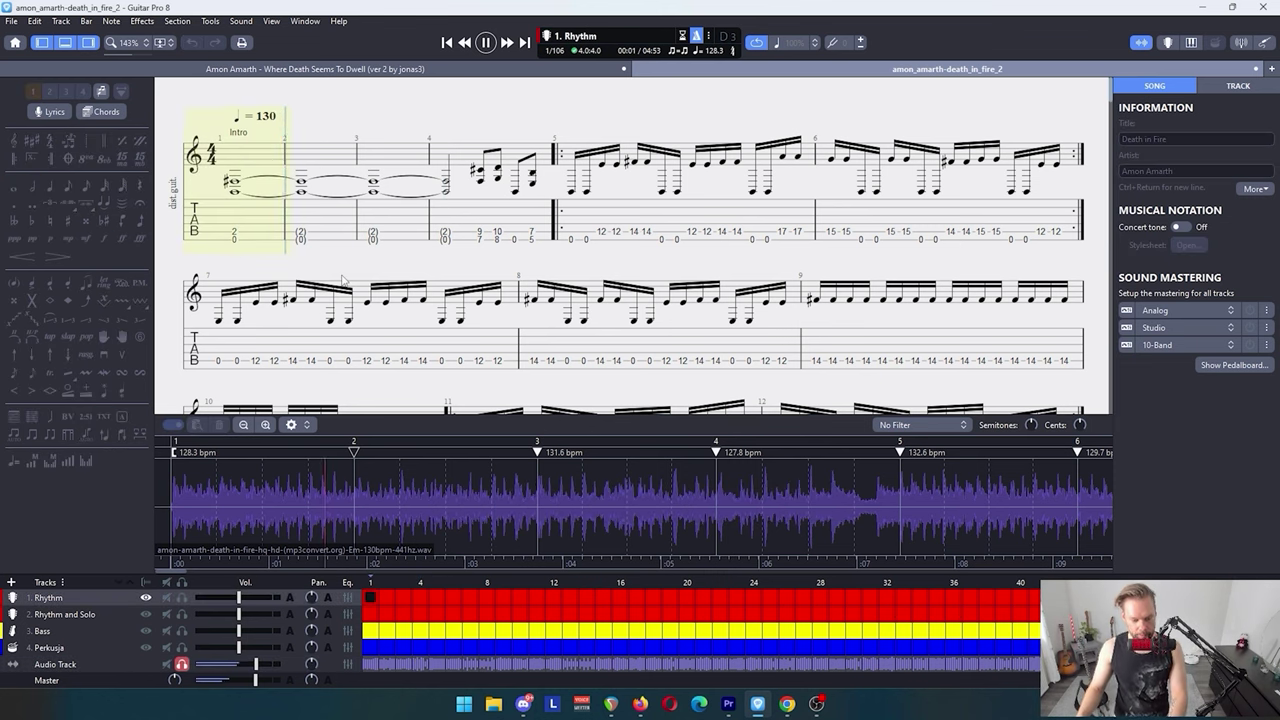
pyautogui.press('space')
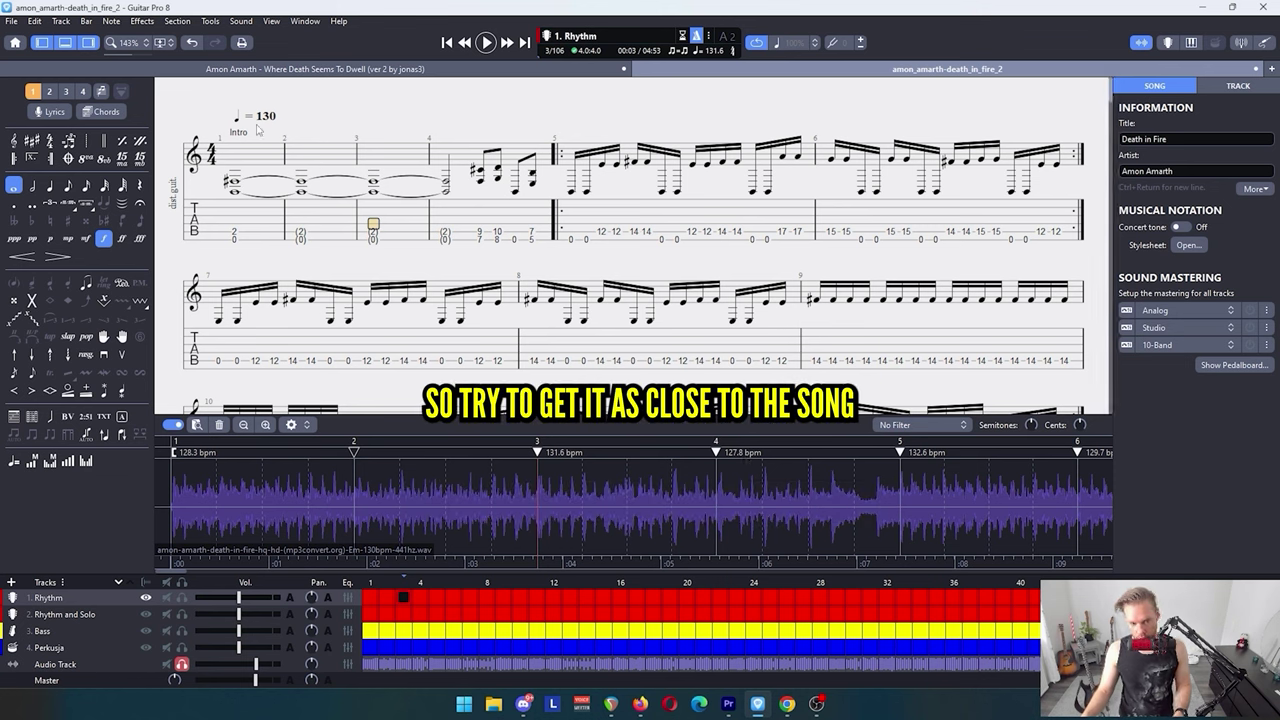
pyautogui.moveTo(174, 453); pyautogui.dragTo(173, 463)
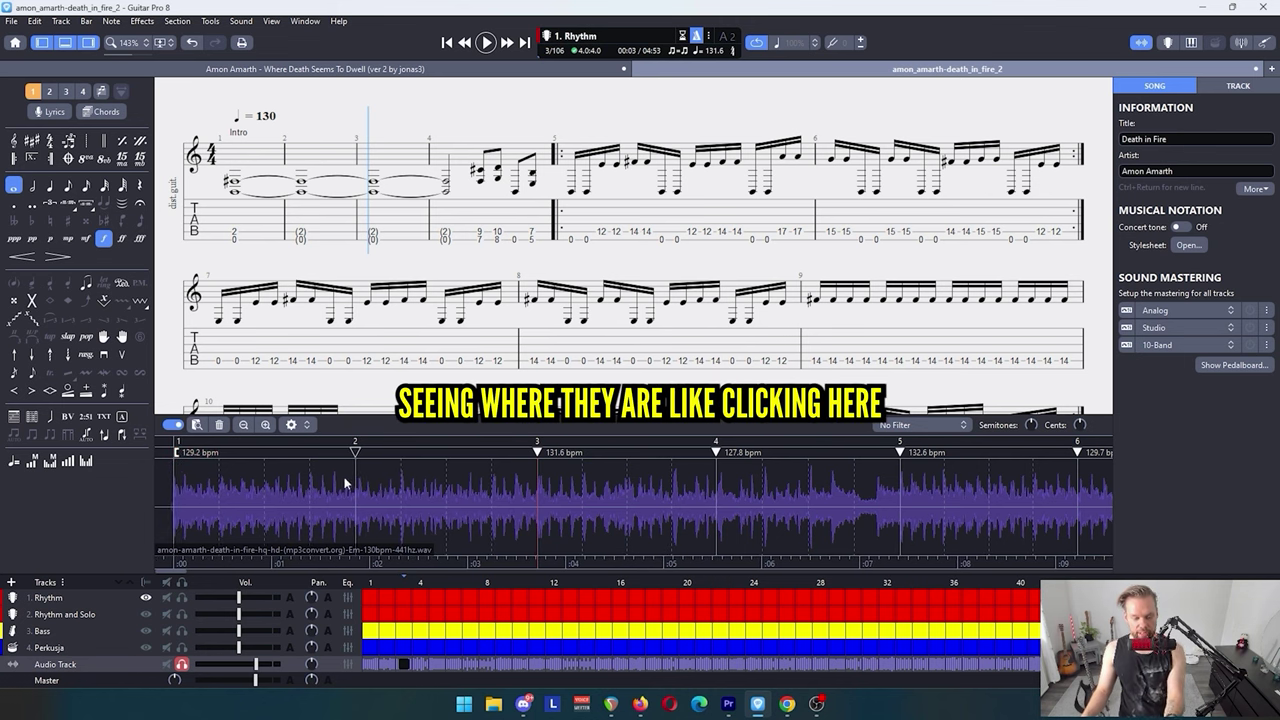
pyautogui.press('space')
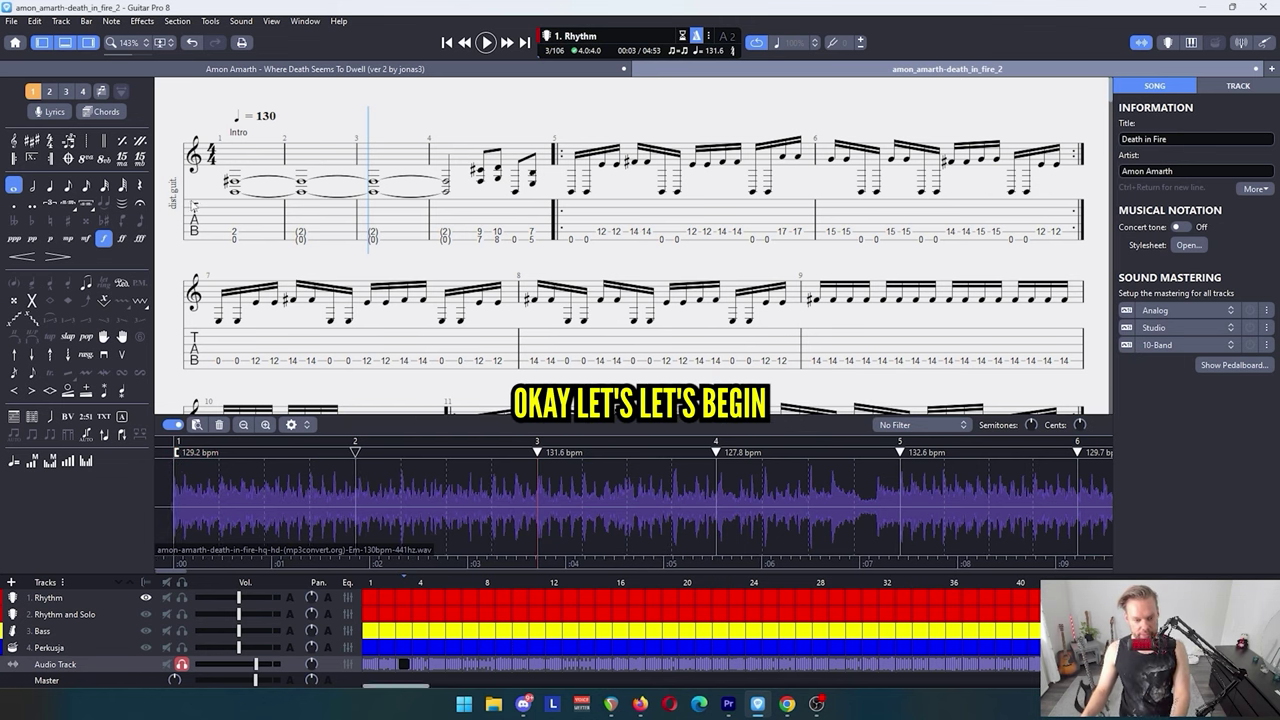
# Step: Replay and adjust the bar 14 sync marker so it reads 130.9 bpm
pyautogui.press('space')
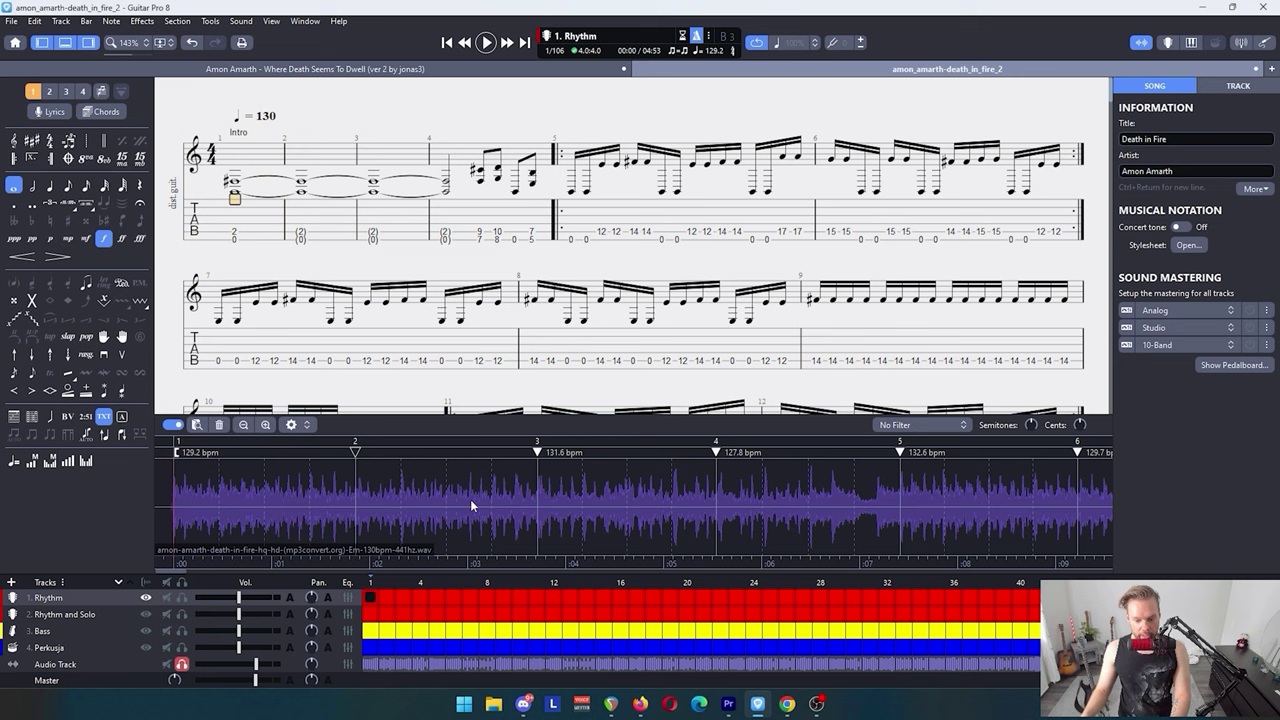
pyautogui.press('space')
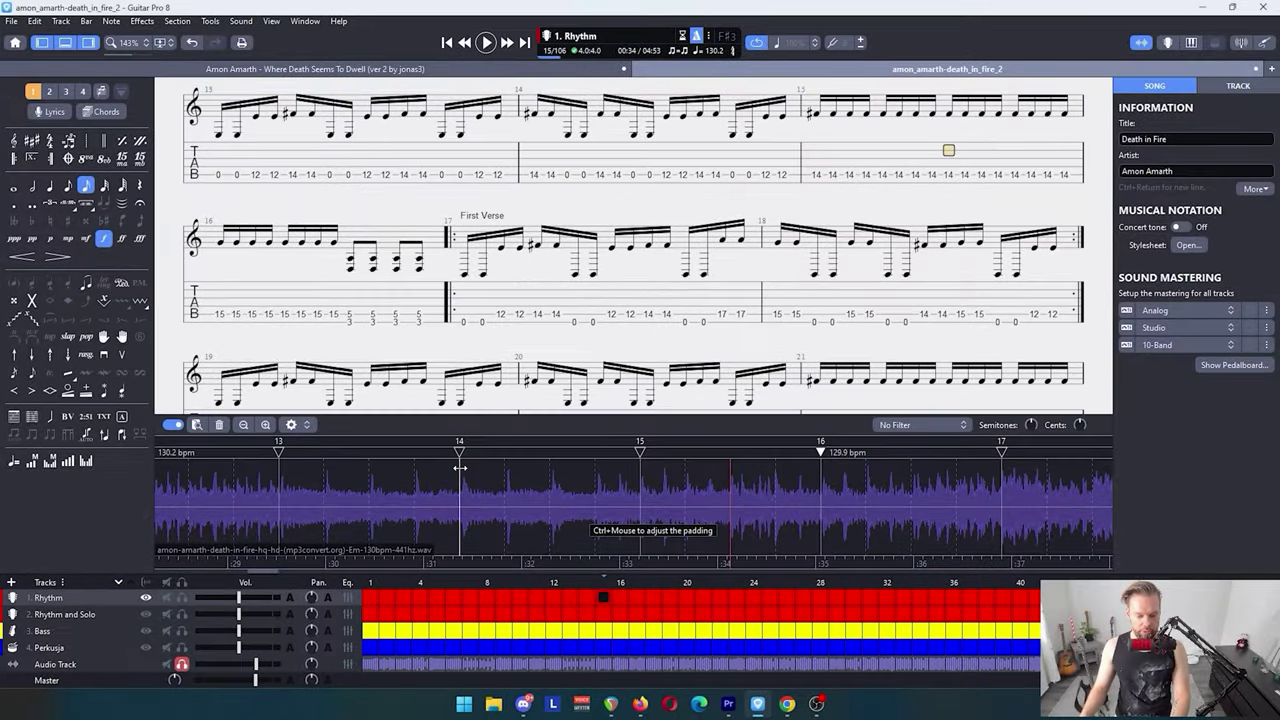
pyautogui.click(461, 467)
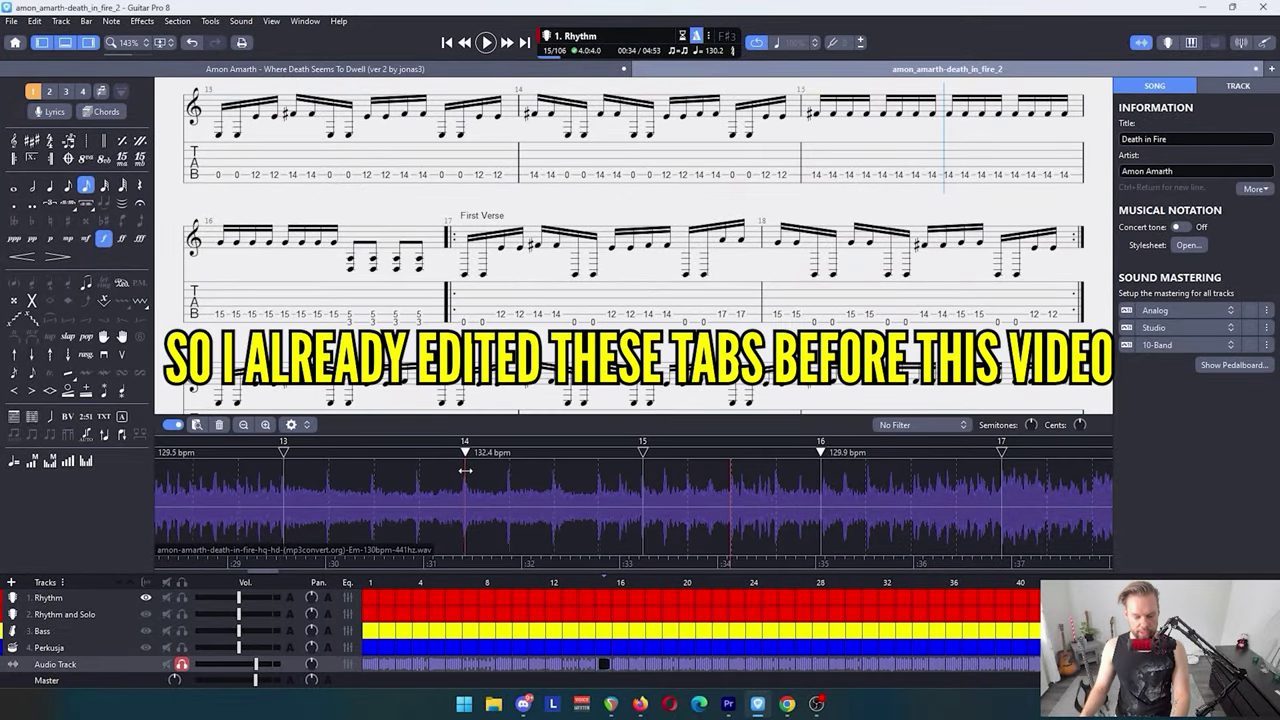
pyautogui.press('space')
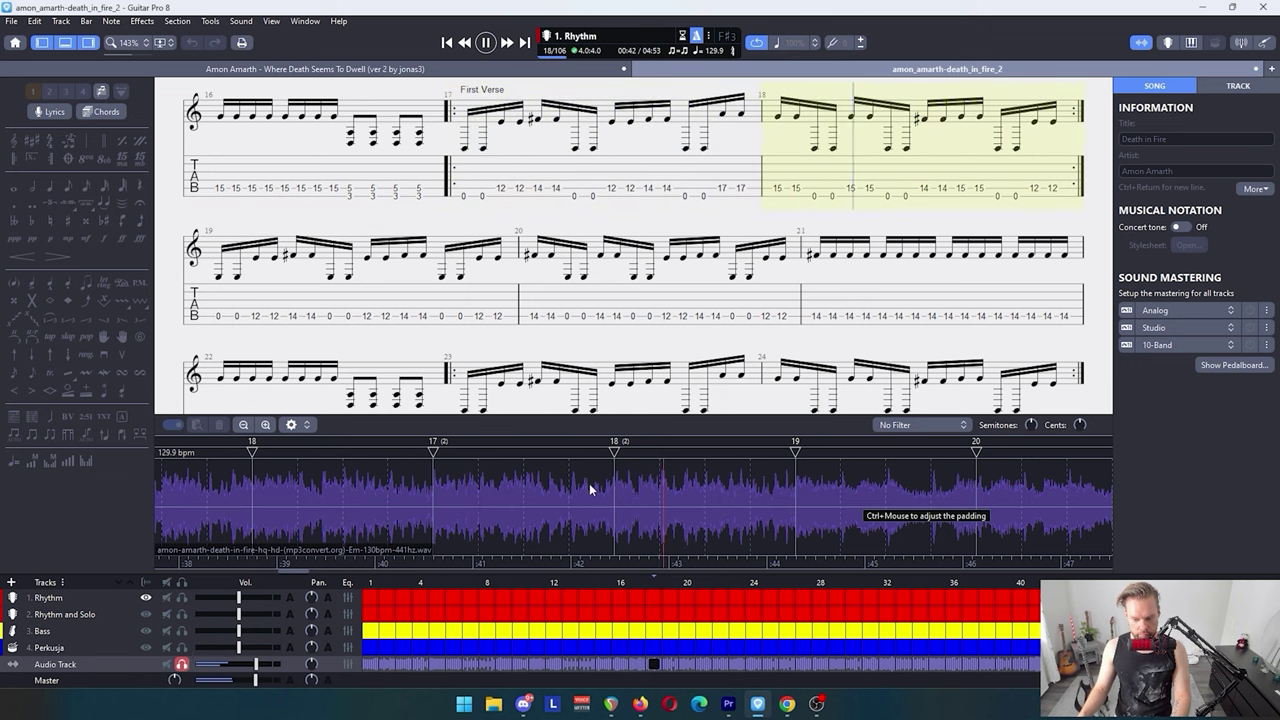
# Step: Listen through the First Verse, confirming bars 18–25 stay synced at 129.9 bpm
pyautogui.press('space')
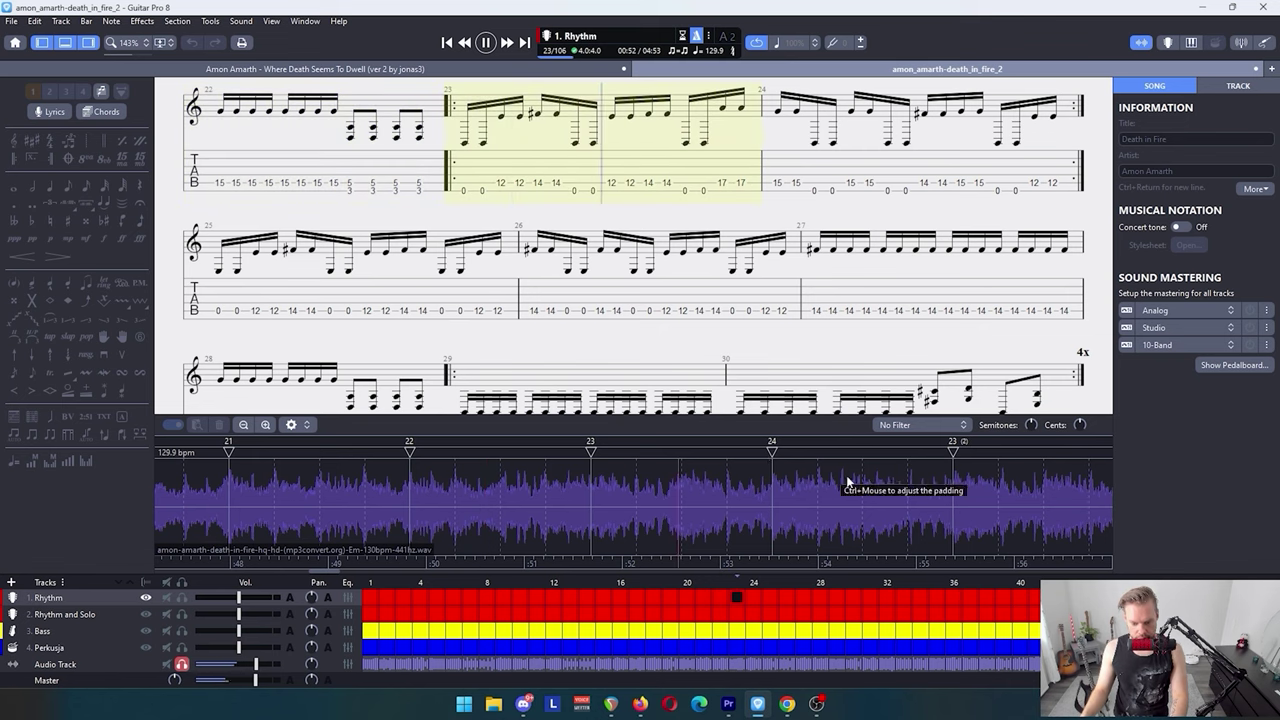
pyautogui.press('space')
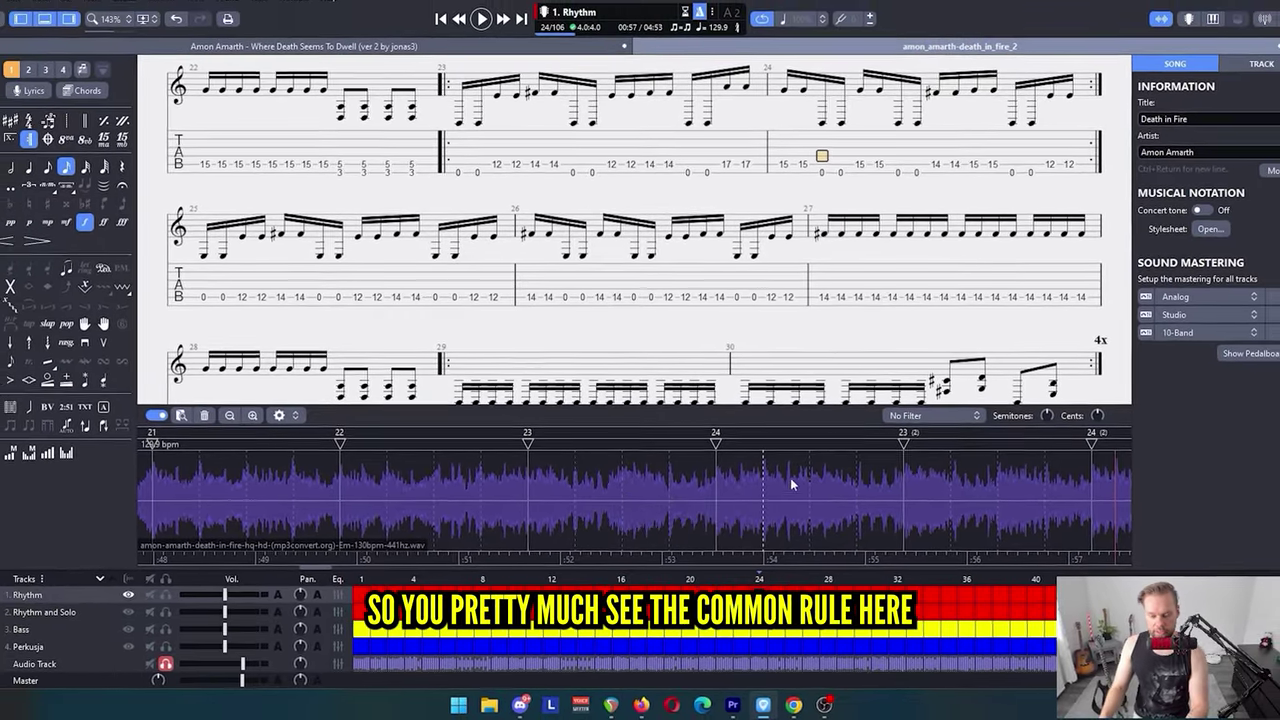
pyautogui.press('space')
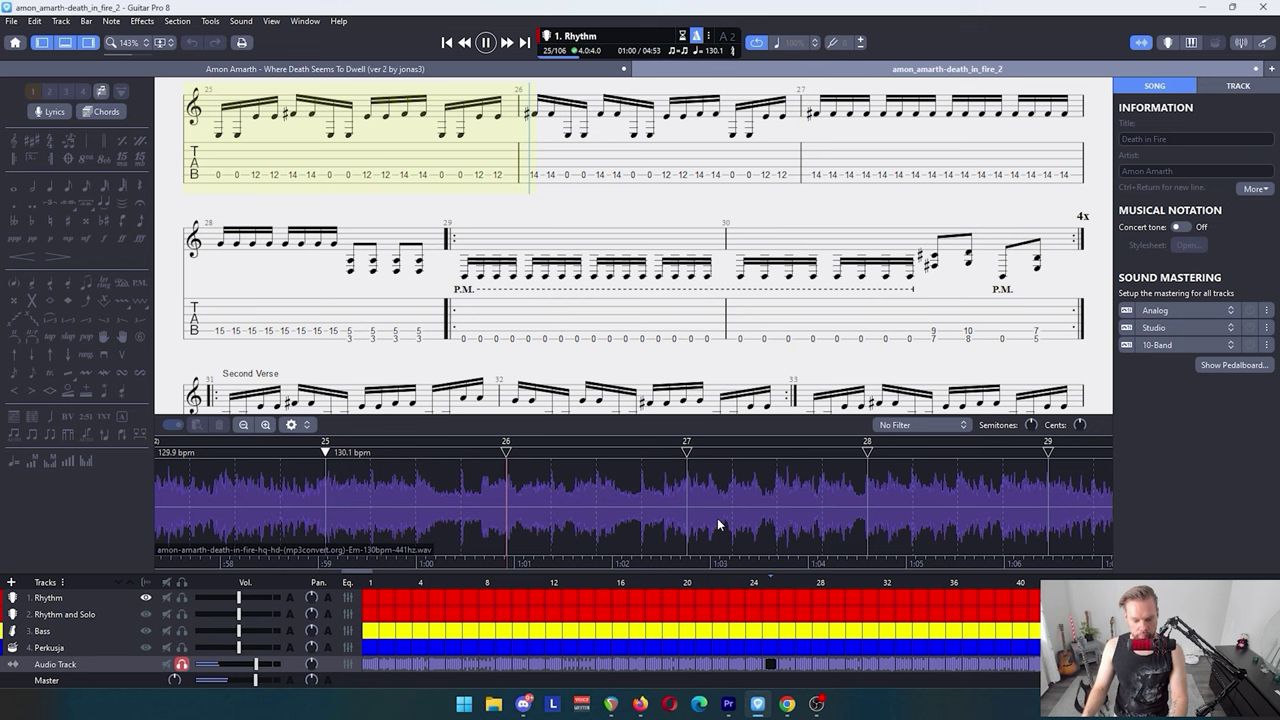
# Step: Restart playback from the start of bar 34 to find where the tab drifts
pyautogui.scroll(-10, 601, 406)
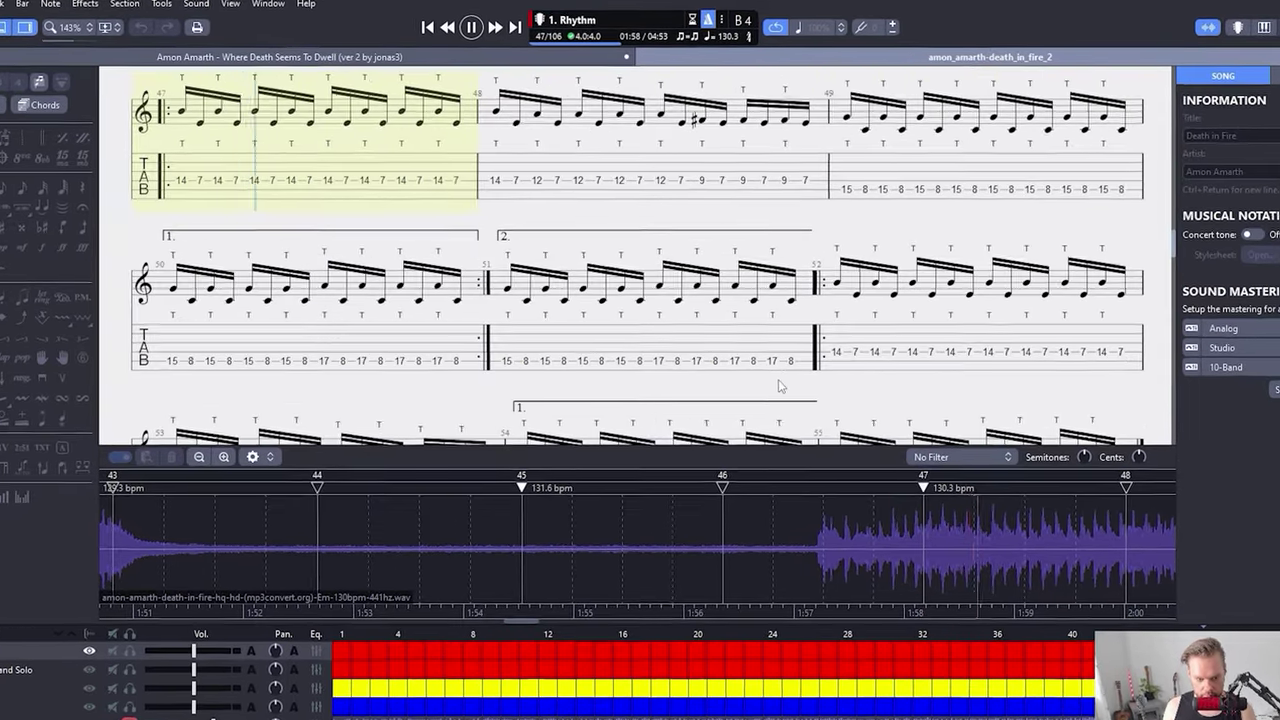
pyautogui.press('space')
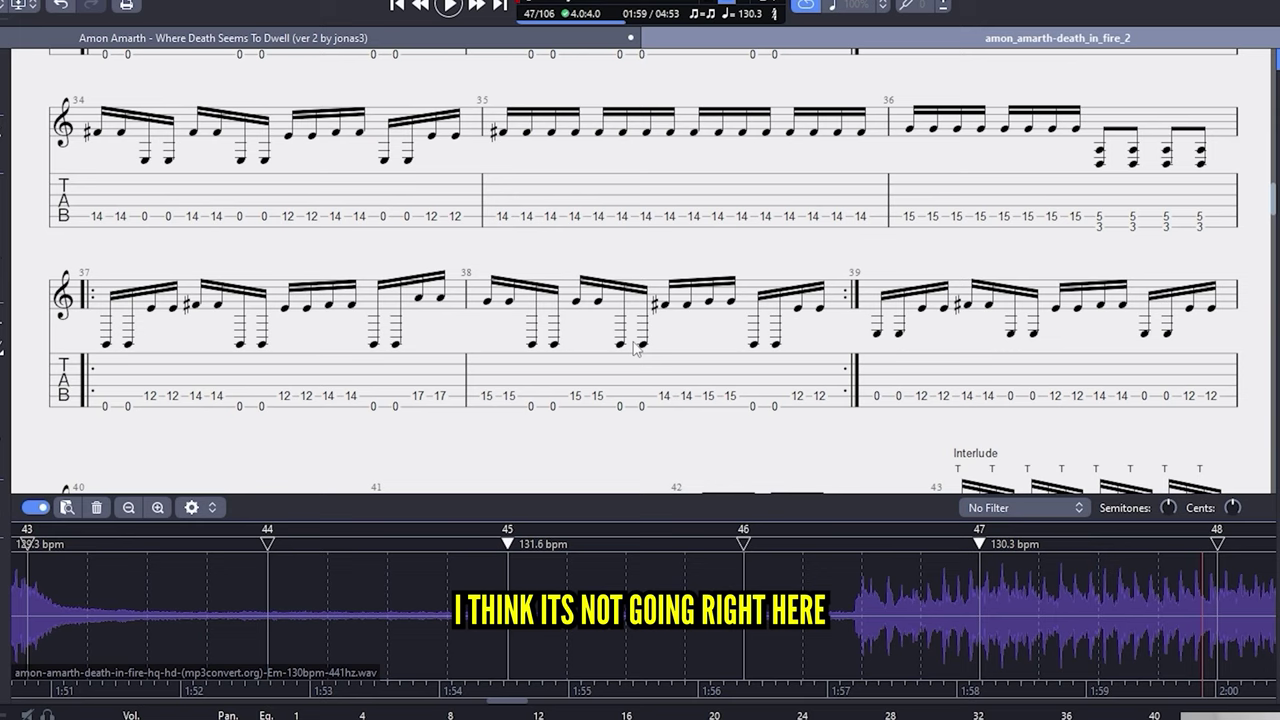
pyautogui.click(94, 205)
pyautogui.press('space')
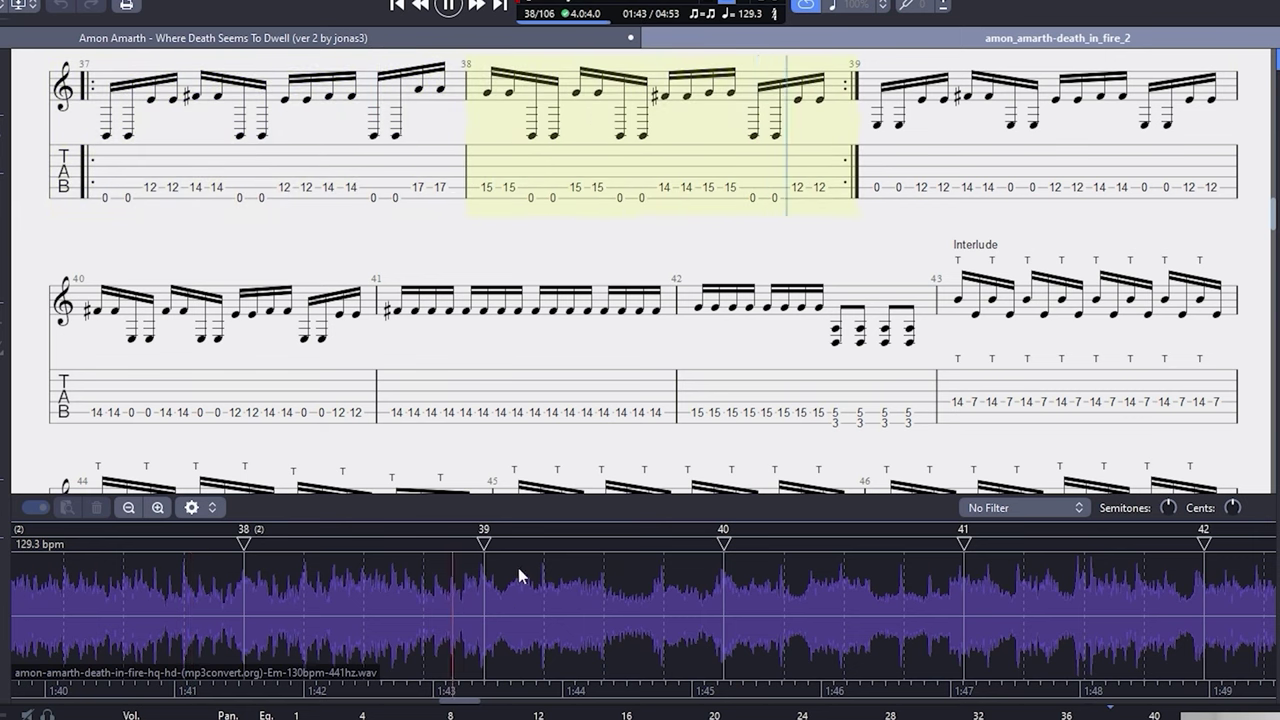
# Step: Move the bar 39 sync point slightly earlier so it reads 130.2 bpm
pyautogui.press('space')
pyautogui.moveTo(487, 603); pyautogui.dragTo(480, 601)
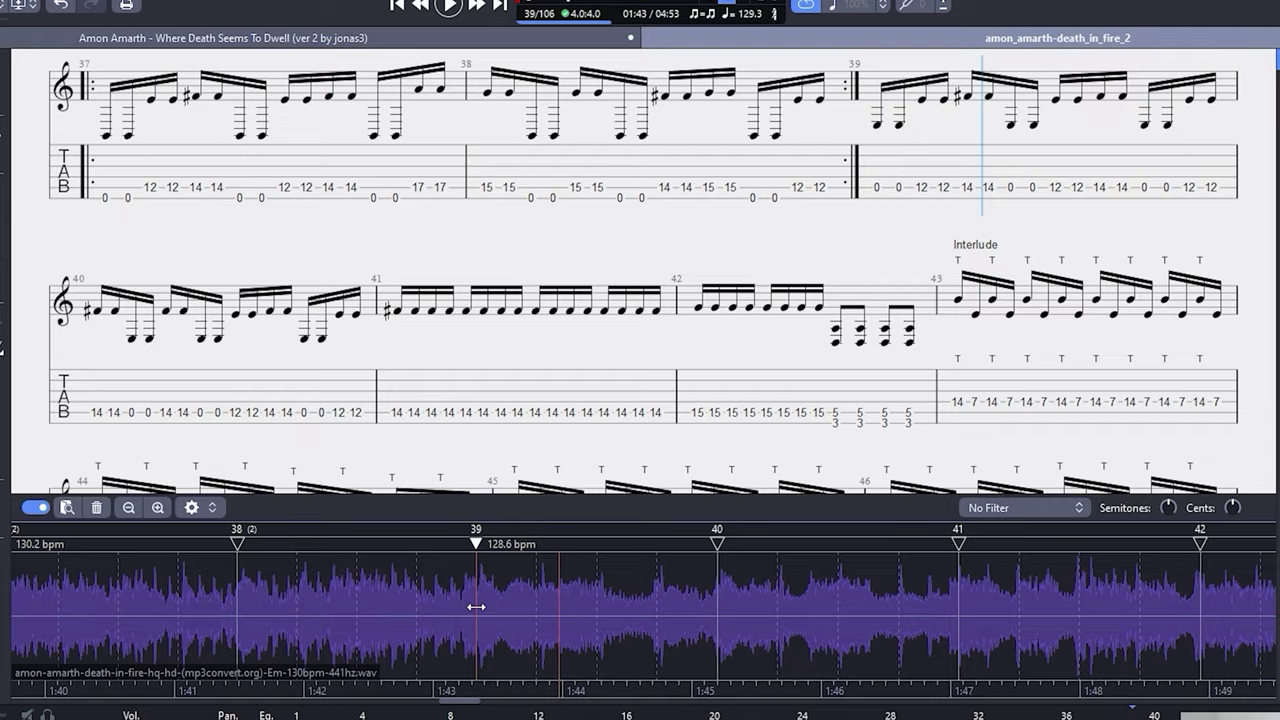
pyautogui.press('space')
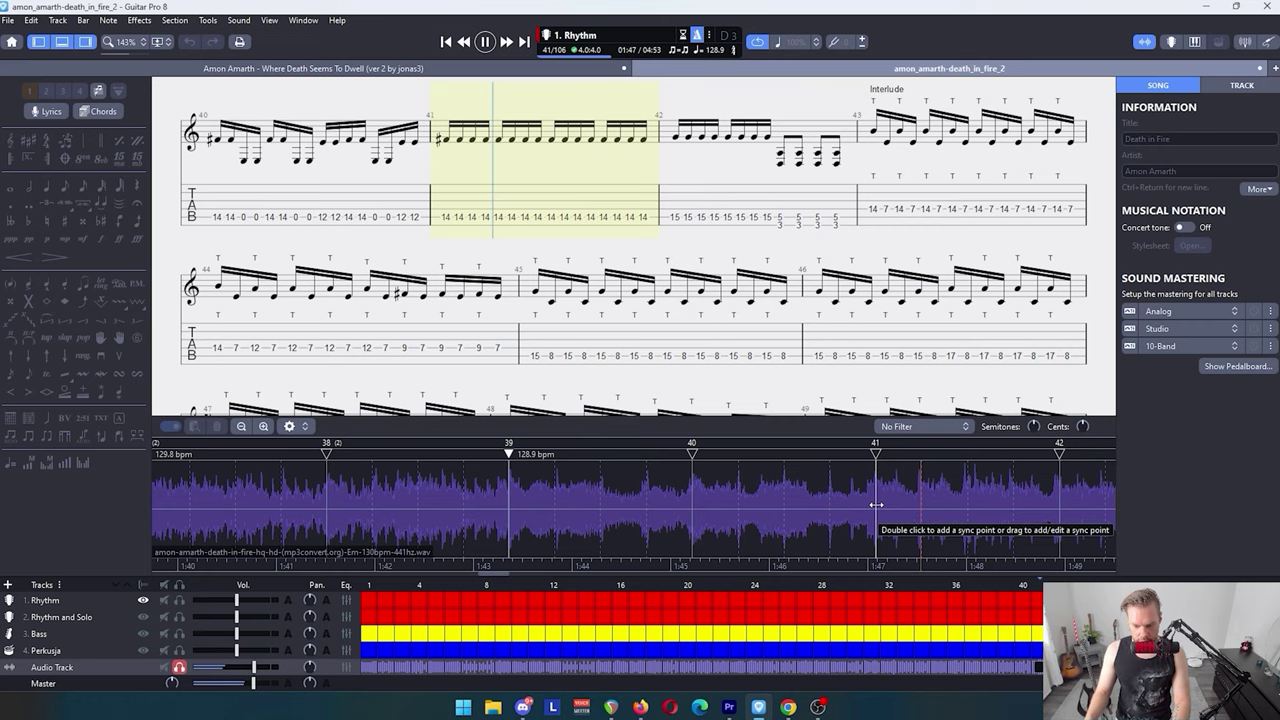
pyautogui.press('space')
# Step: Add sync points at bars 41 (129.7 bpm) and 42 (127.8 bpm), checking each by playback
pyautogui.doubleClick(884, 519)
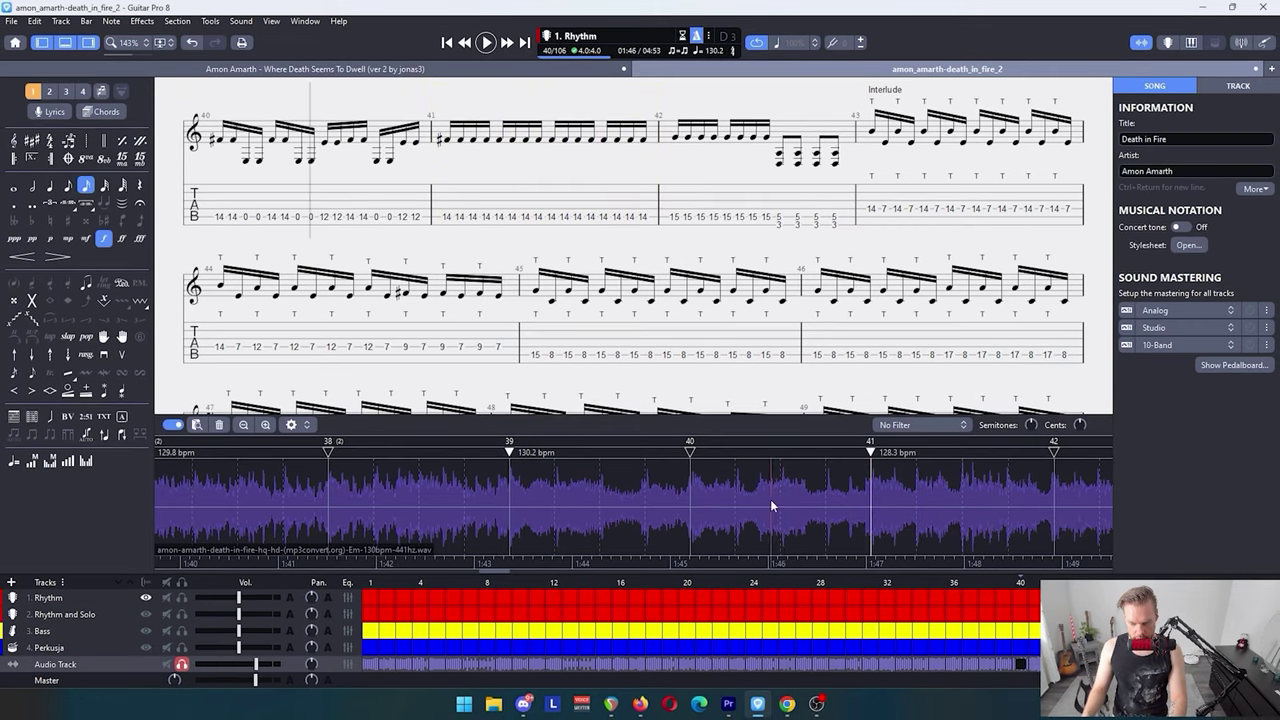
pyautogui.press('space')
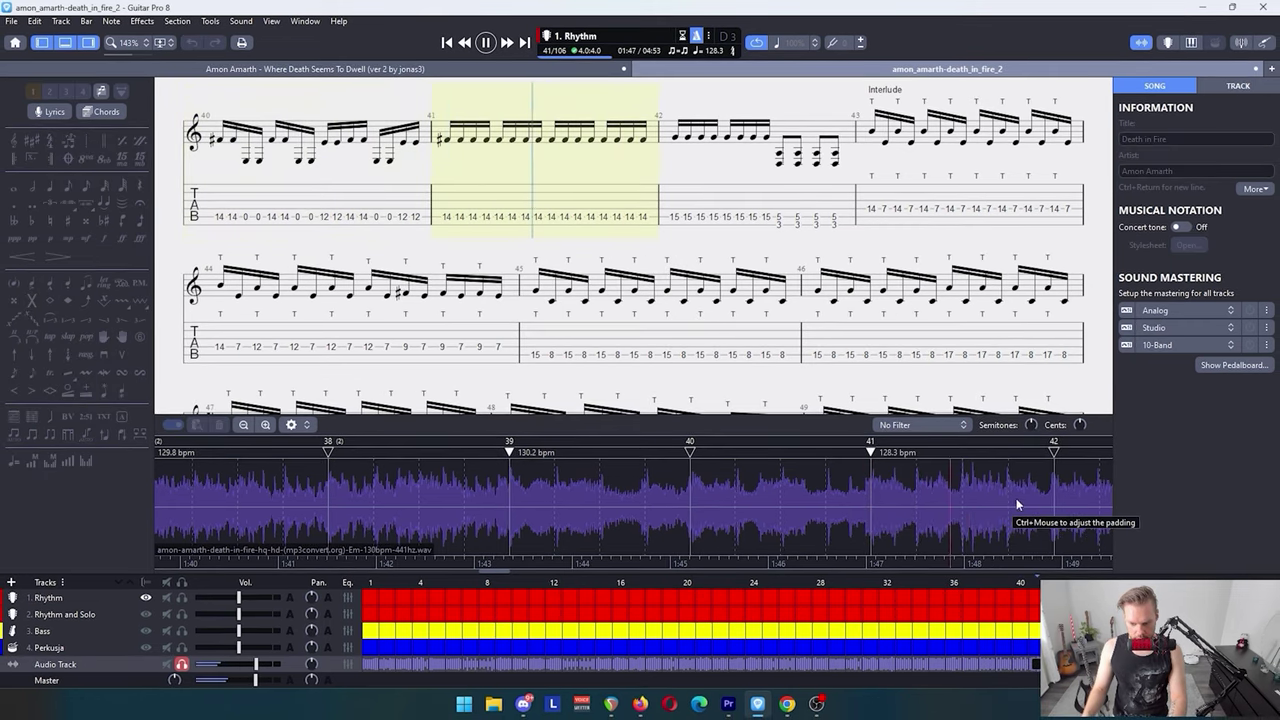
pyautogui.press('space')
pyautogui.doubleClick(1053, 494)
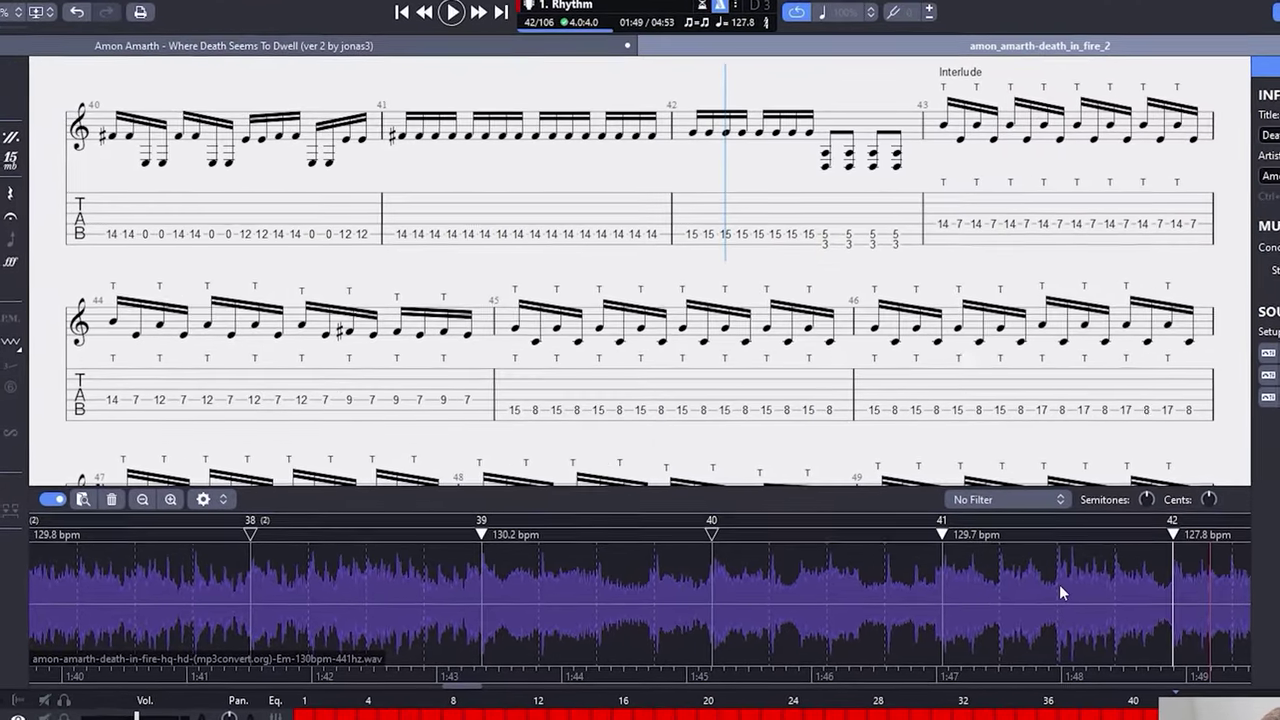
pyautogui.press('space')
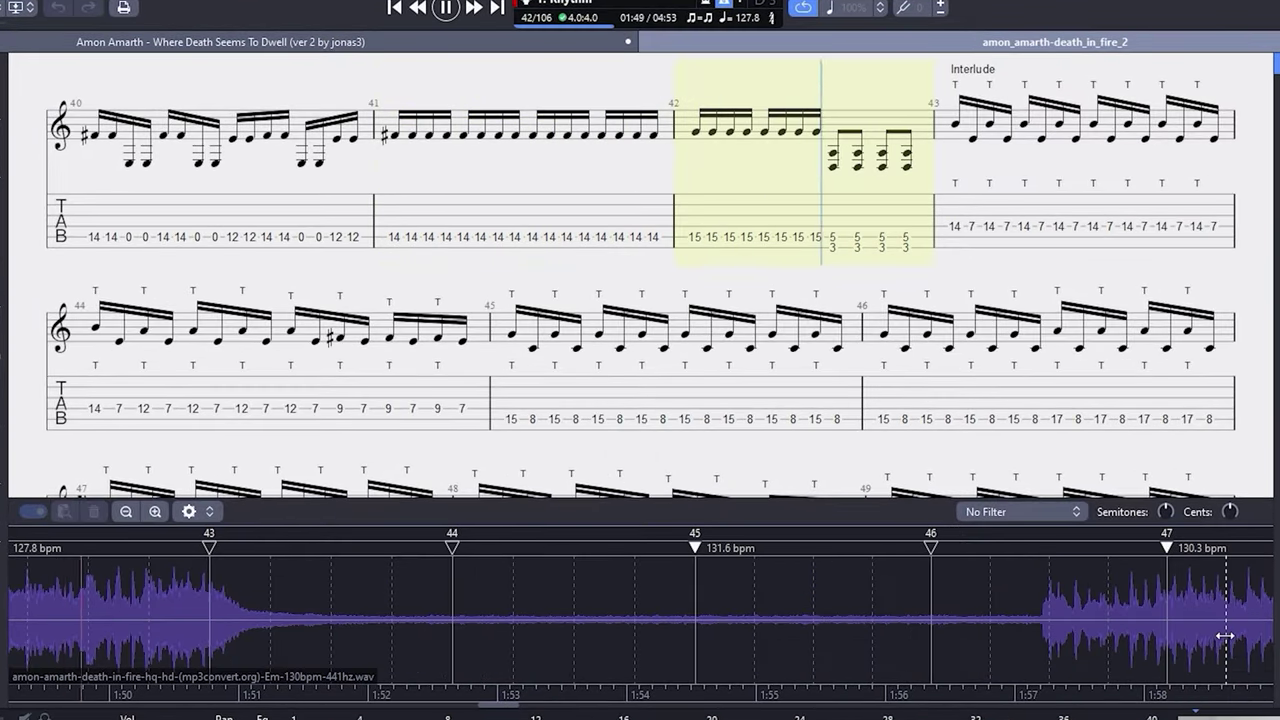
# Step: Align the bar 43 sync point with the recording so it reads 125.1 bpm
pyautogui.click(147, 593)
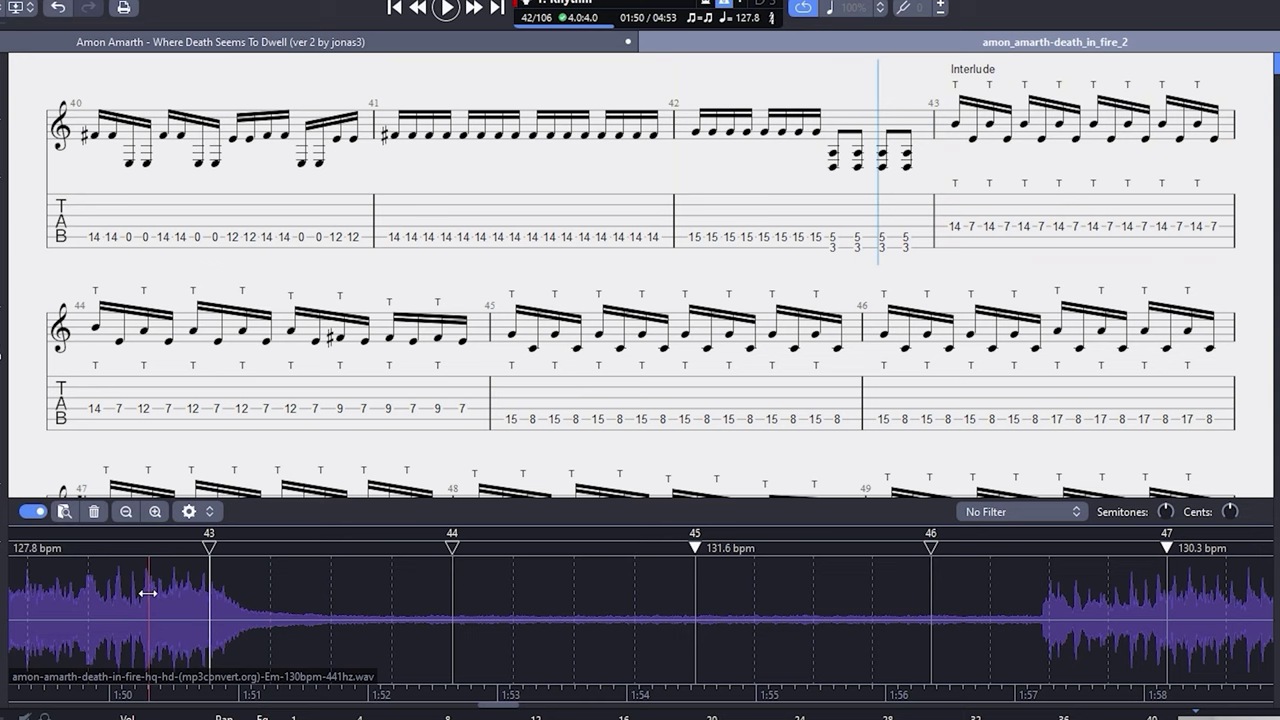
pyautogui.press('space')
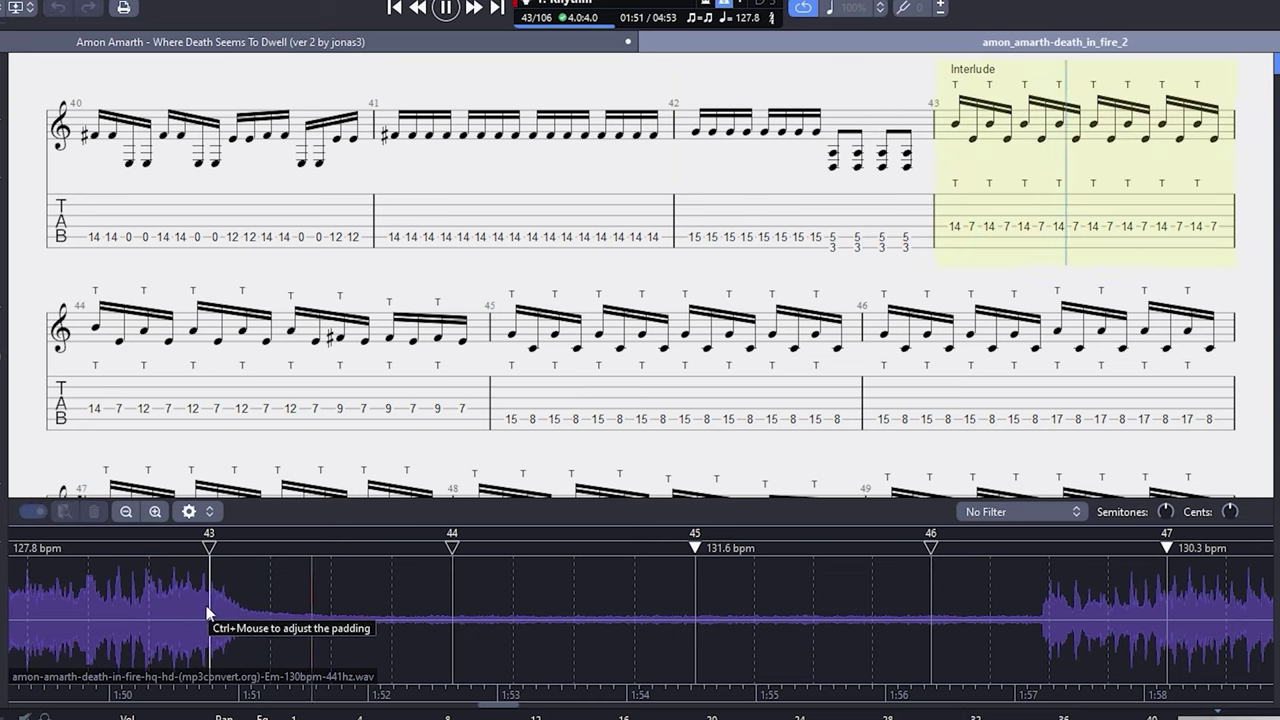
pyautogui.click(205, 608)
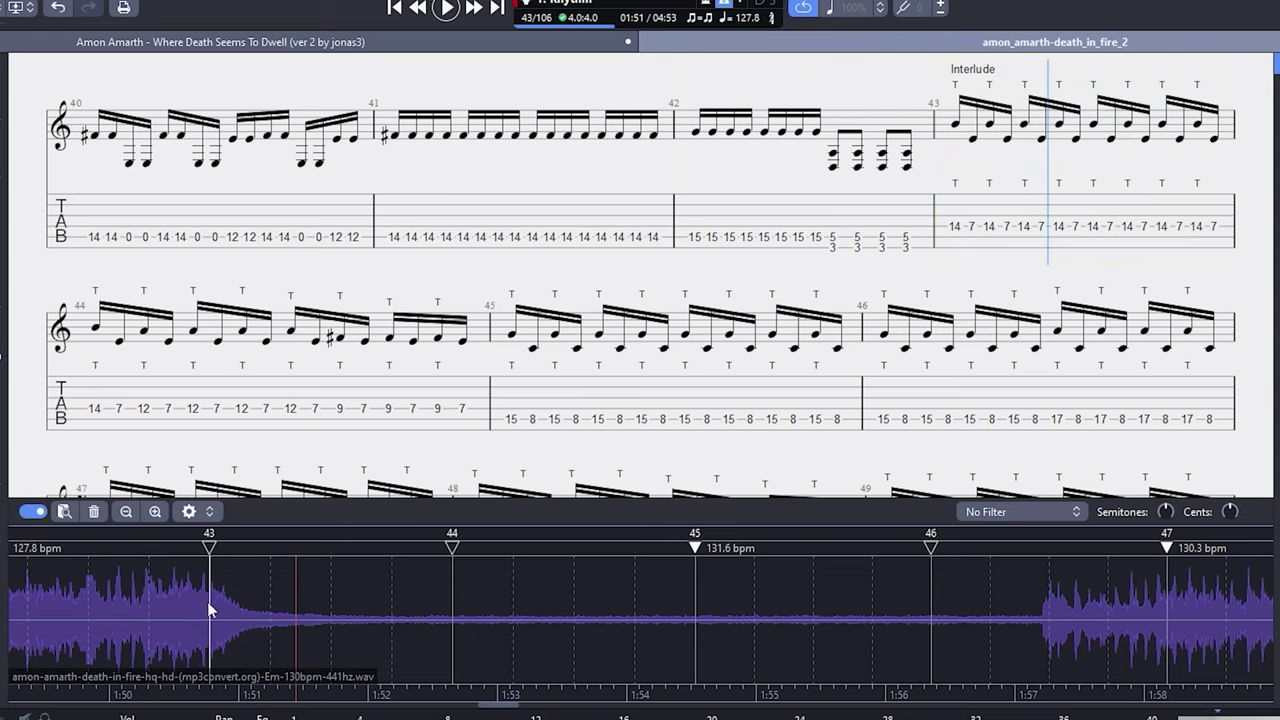
pyautogui.moveTo(214, 602); pyautogui.dragTo(218, 602)
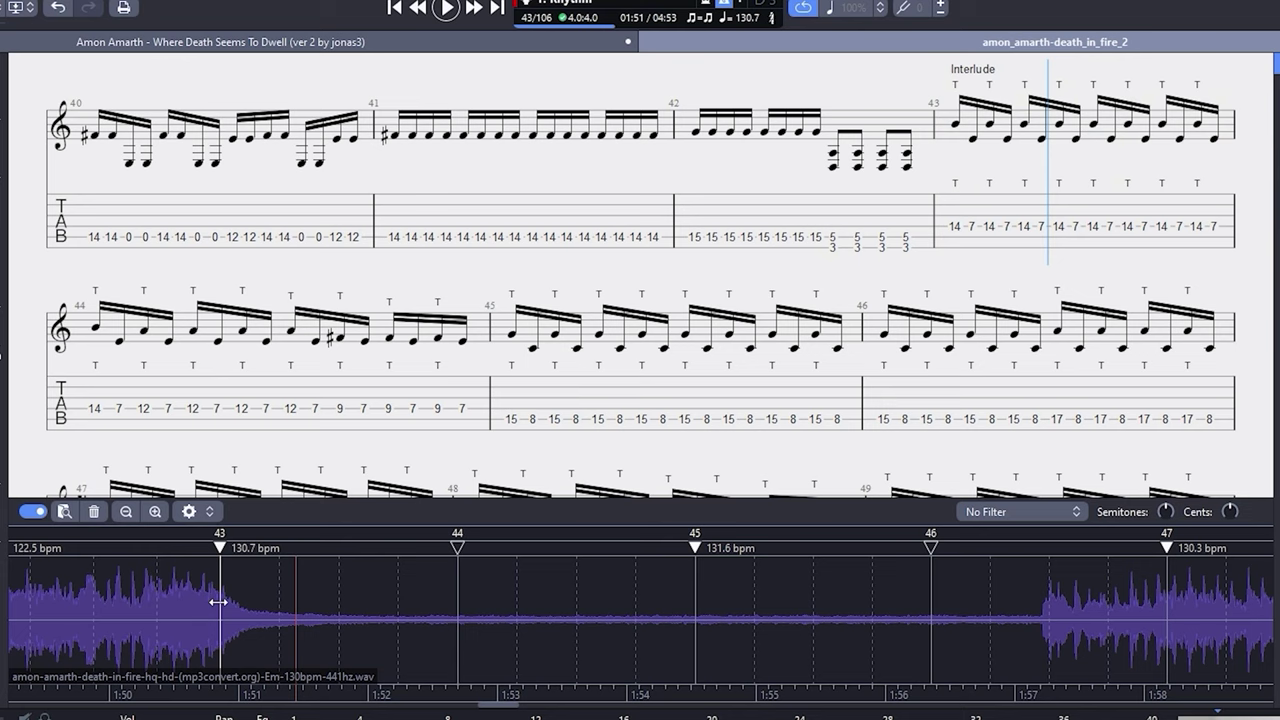
pyautogui.press('space')
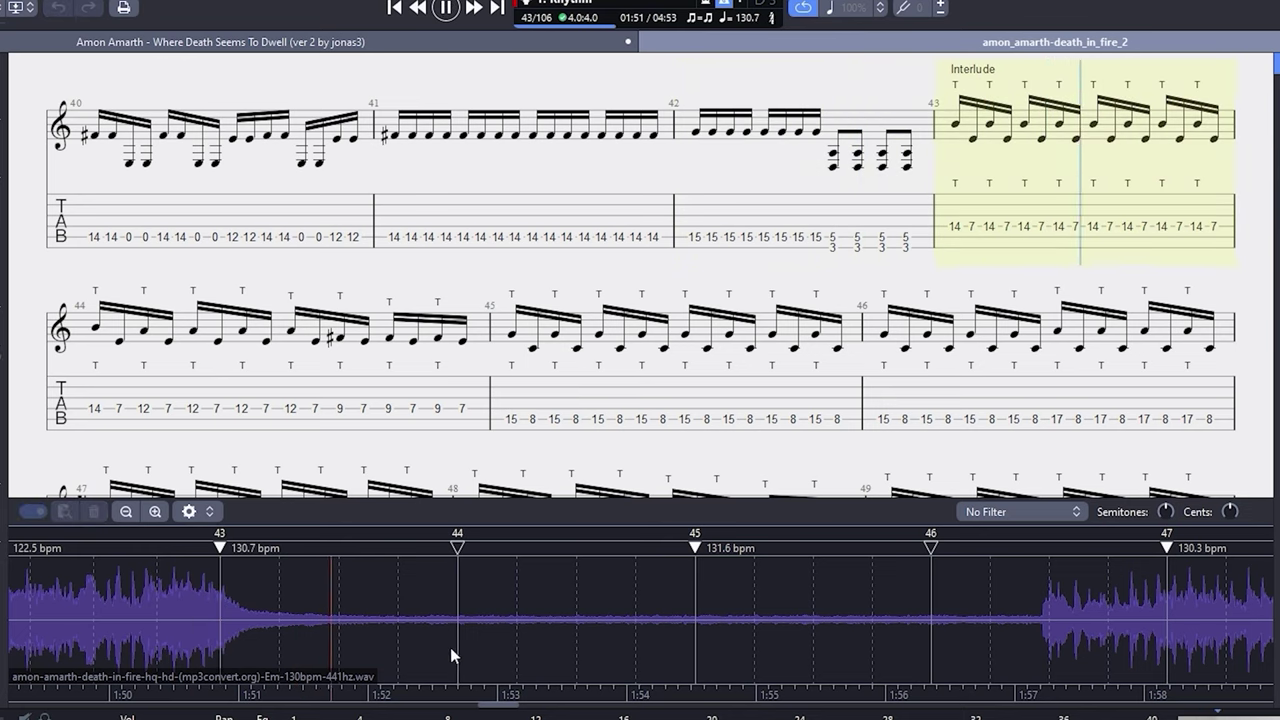
pyautogui.press('space')
pyautogui.moveTo(221, 598); pyautogui.dragTo(198, 600)
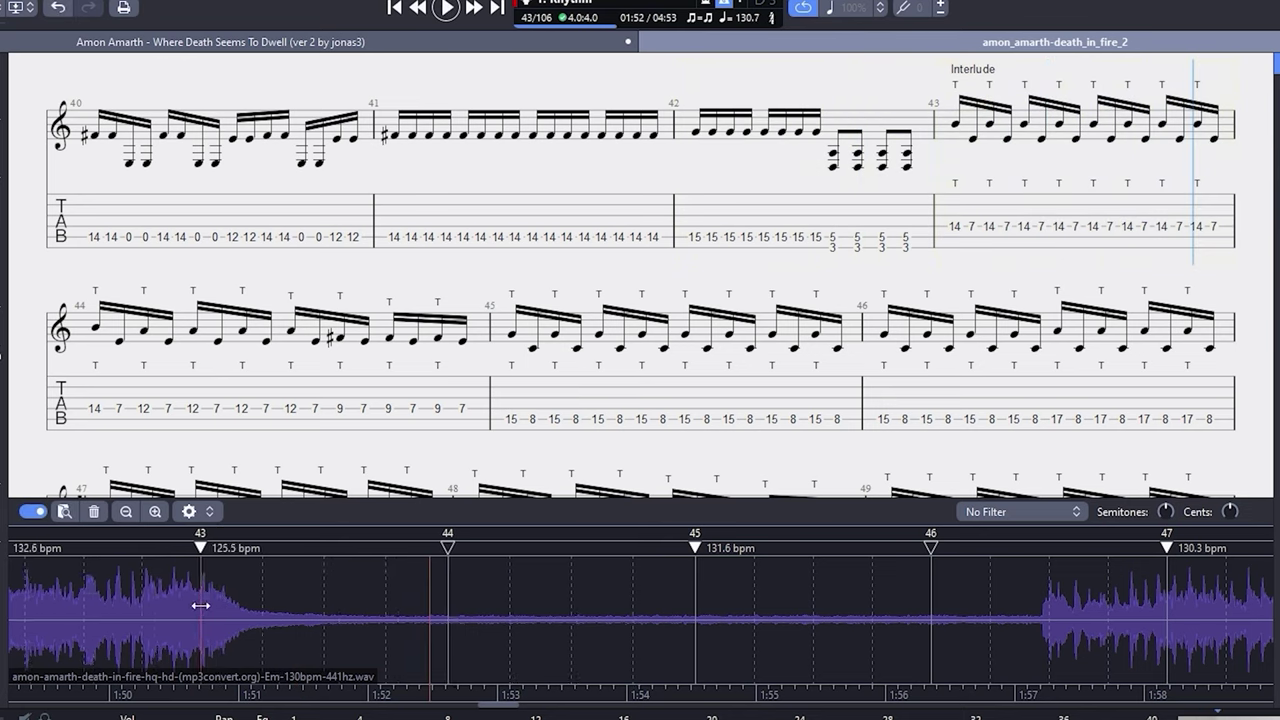
pyautogui.press('space')
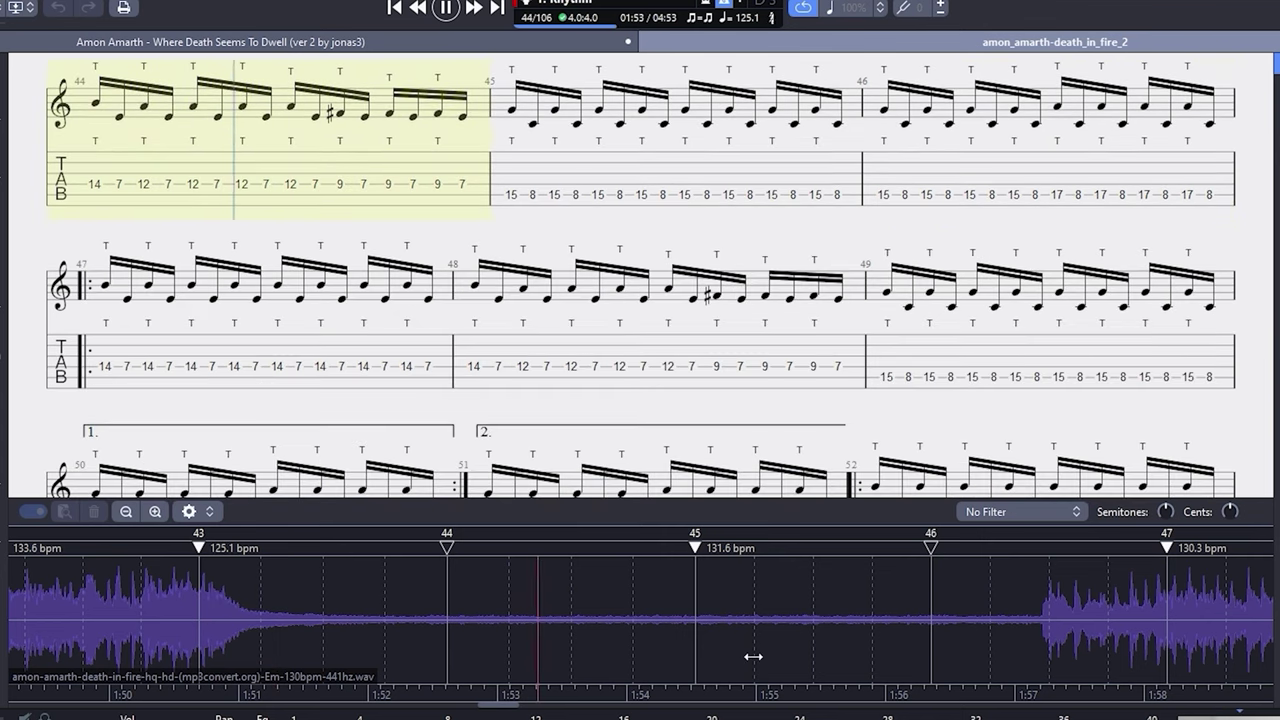
pyautogui.press('space')
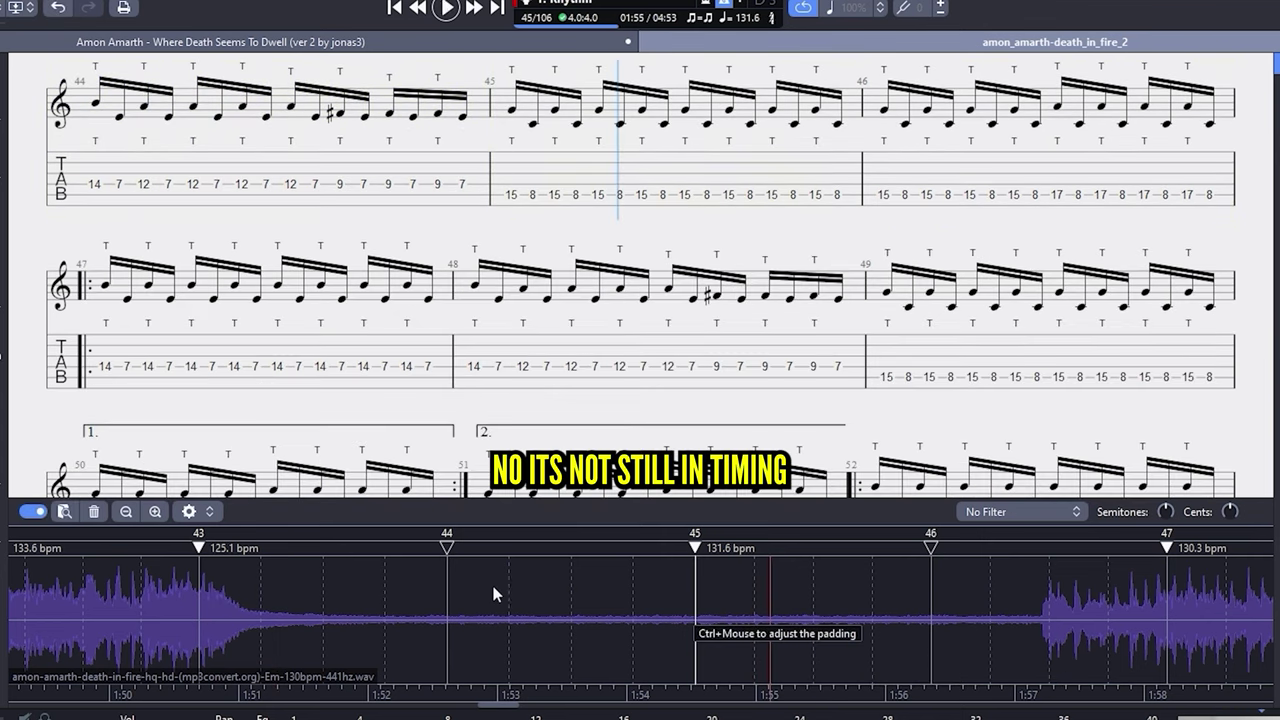
pyautogui.press('space')
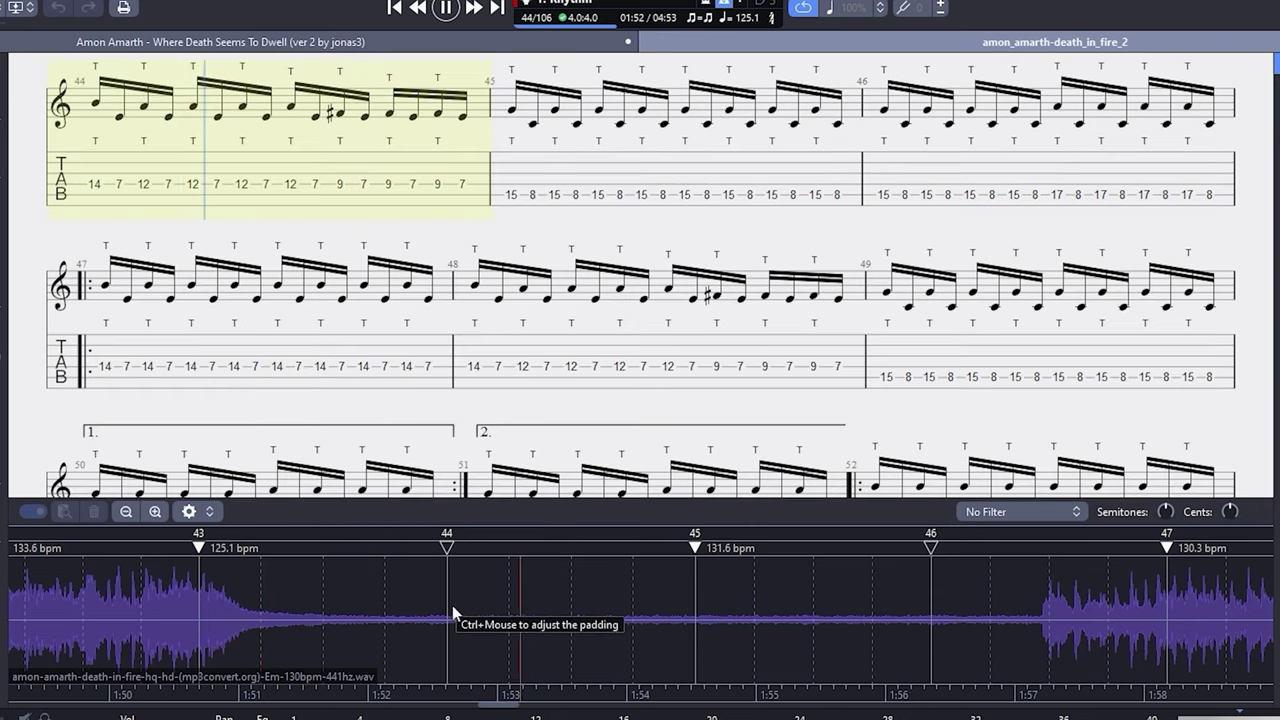
# Step: Fine-tune the bar 44 sync point to 130.7 bpm
pyautogui.click(450, 602)
pyautogui.moveTo(450, 602); pyautogui.dragTo(457, 600)
pyautogui.press('space')
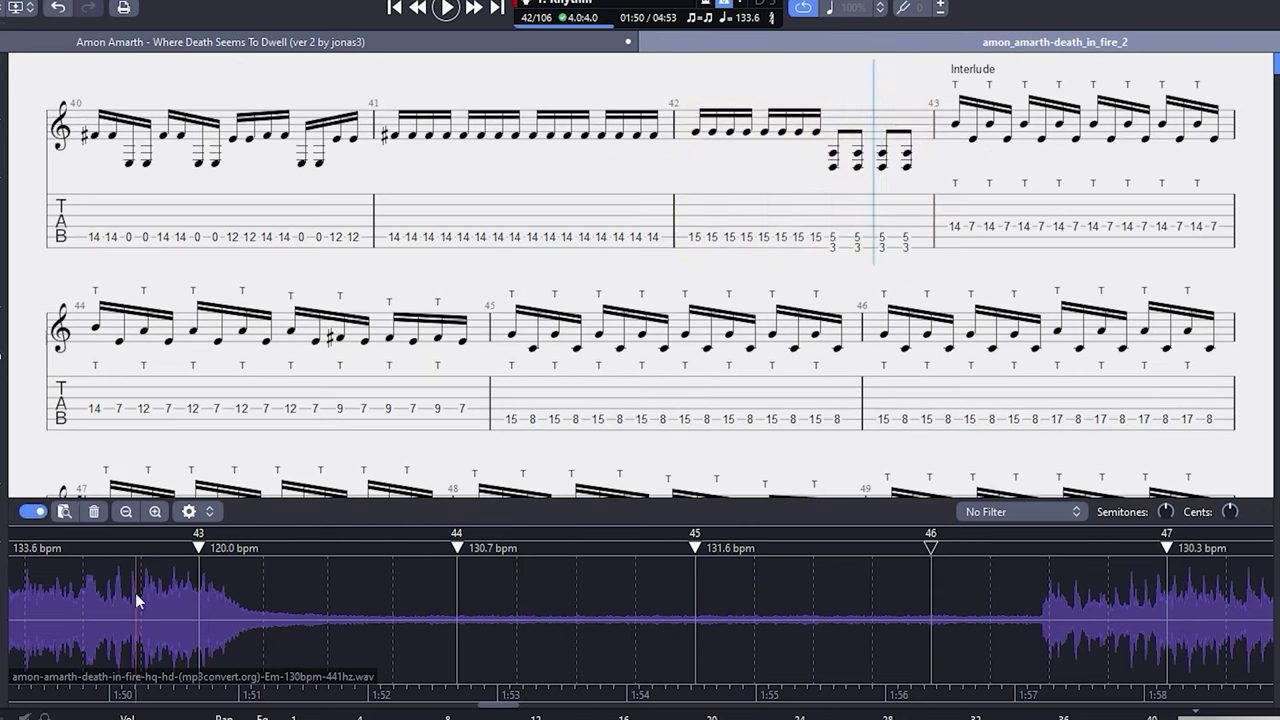
pyautogui.click(460, 662)
pyautogui.moveTo(460, 662); pyautogui.dragTo(448, 660)
pyautogui.press('space')
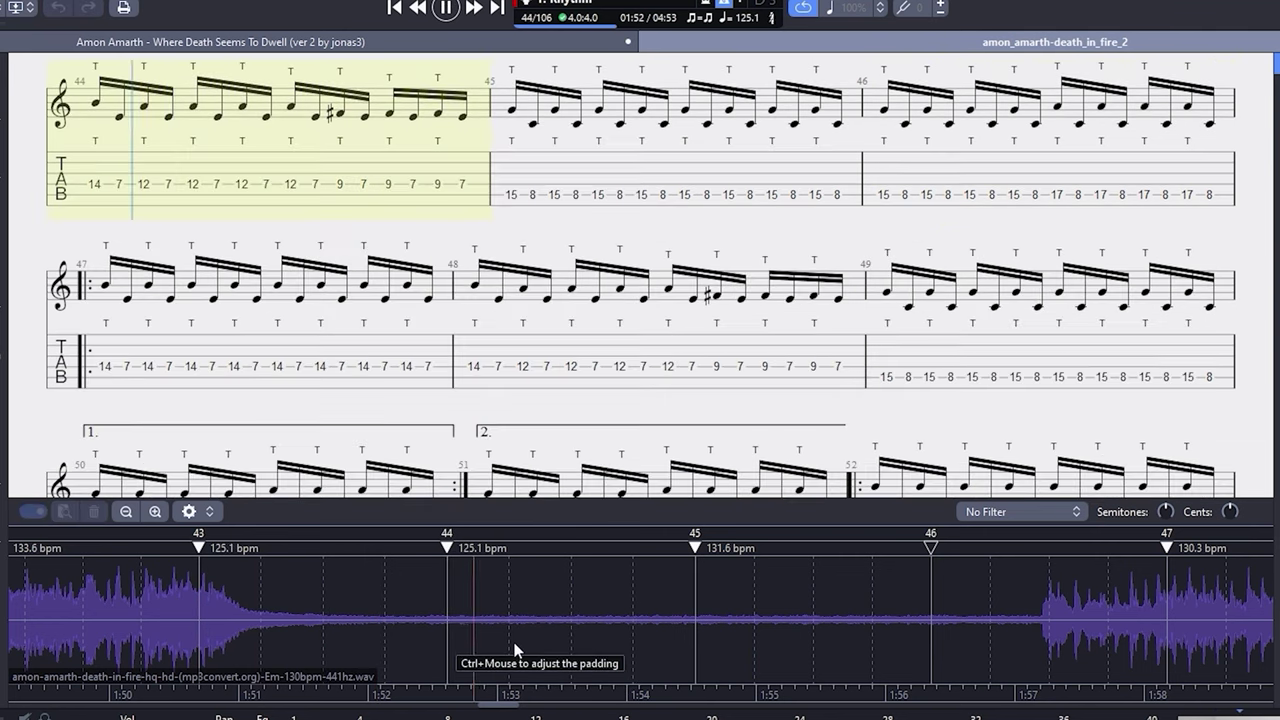
# Step: Move the bar 45 sync point slightly earlier to 128.8 bpm and replay from bar 43
pyautogui.click(697, 591)
pyautogui.moveTo(697, 591); pyautogui.dragTo(684, 595)
pyautogui.click(199, 603)
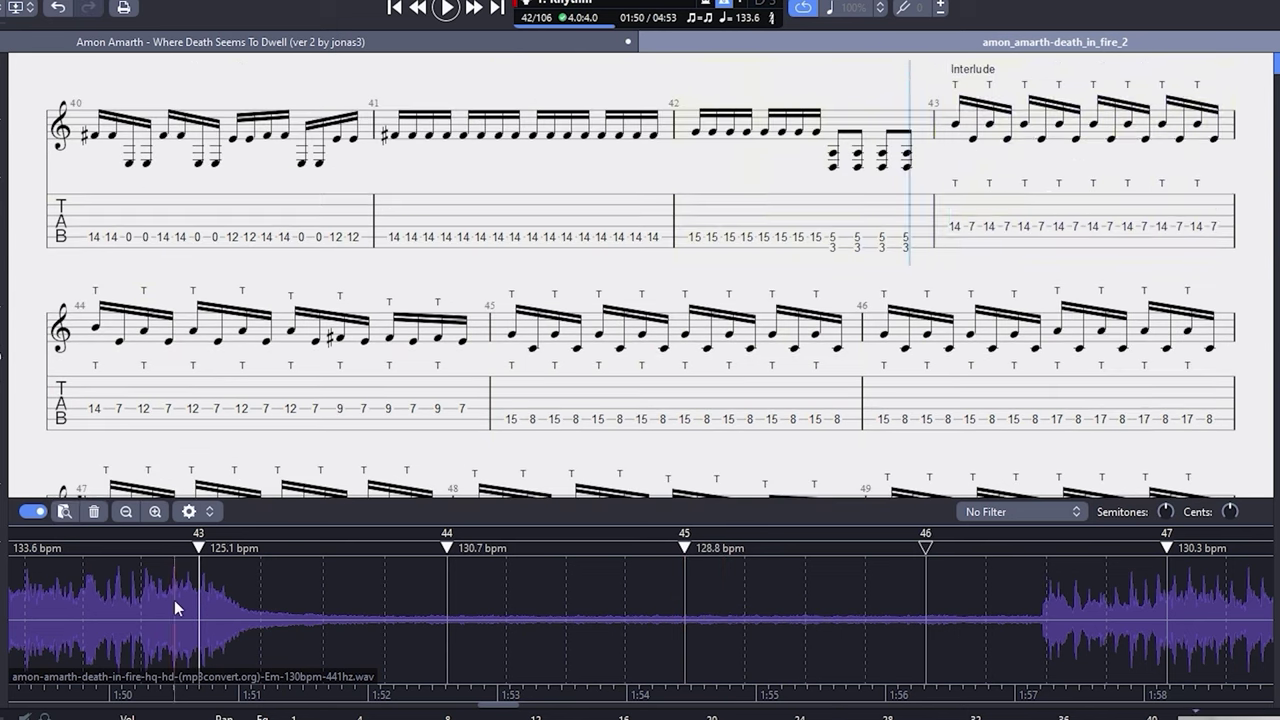
pyautogui.press('space')
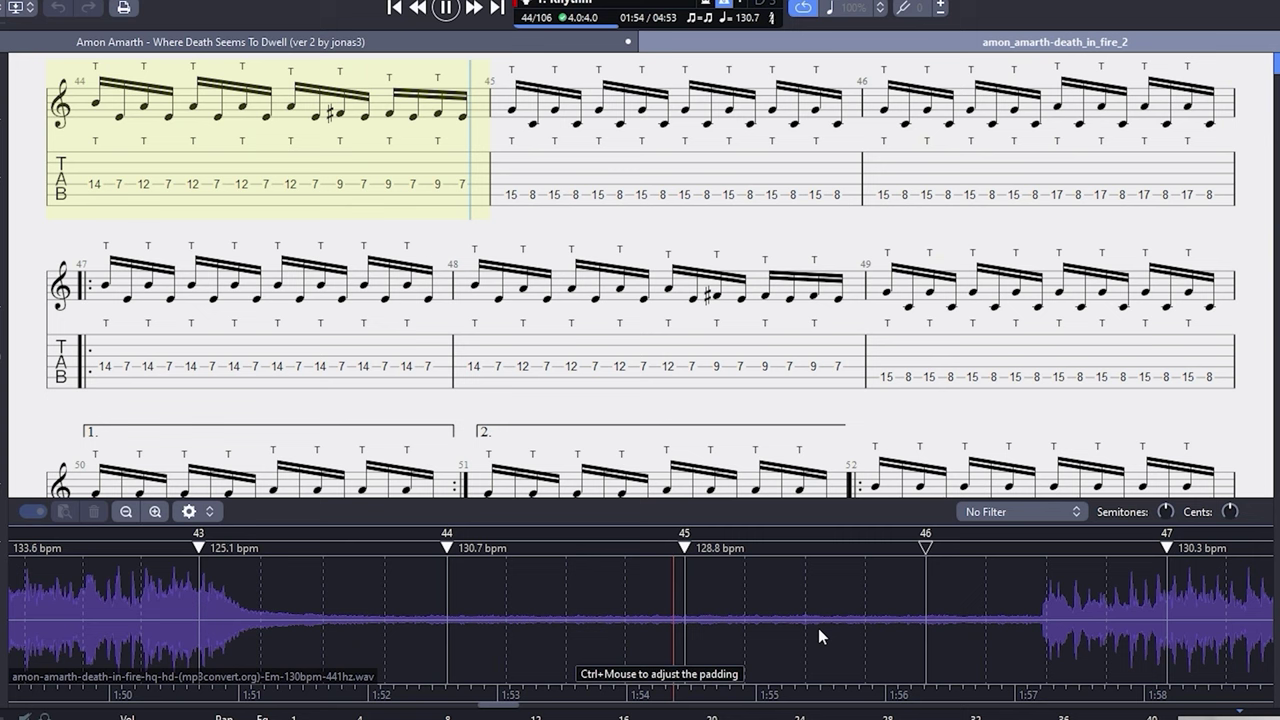
# Step: Nudge the bar 46 sync point later to 135.2 bpm and replay bars 43–46
pyautogui.click(926, 596)
pyautogui.moveTo(926, 596); pyautogui.dragTo(929, 600)
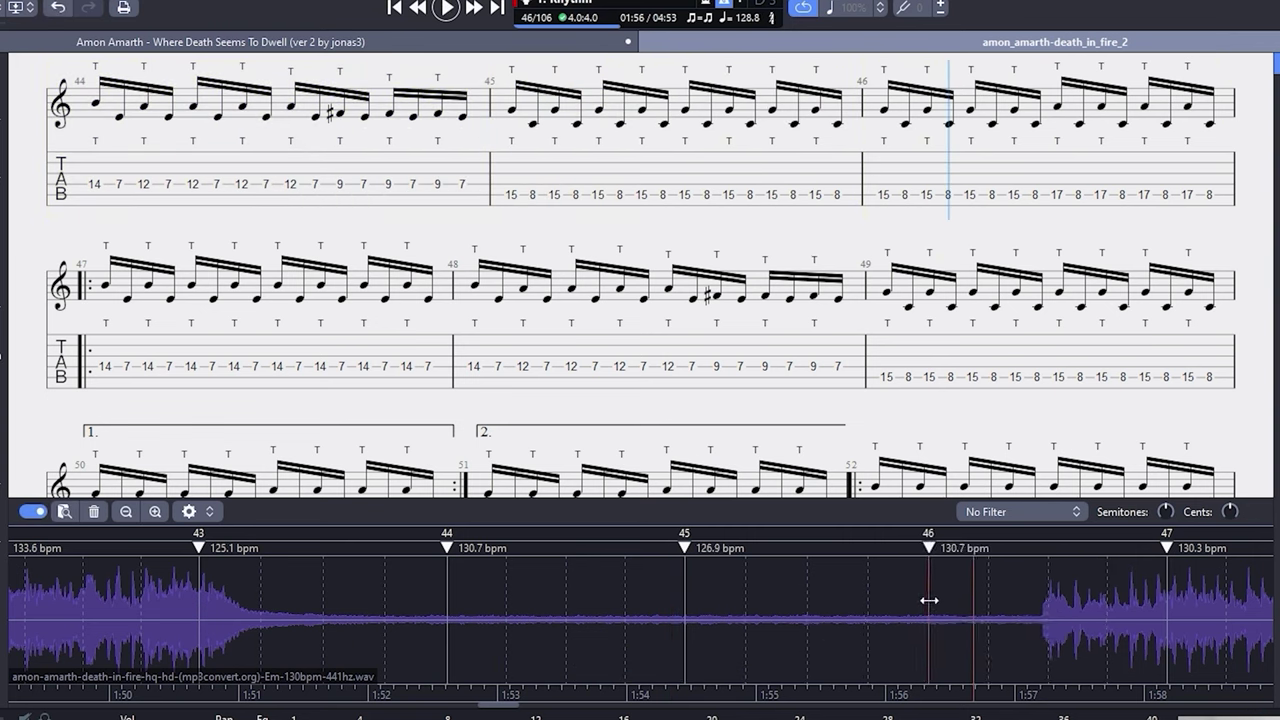
pyautogui.click(160, 592)
pyautogui.press('space')
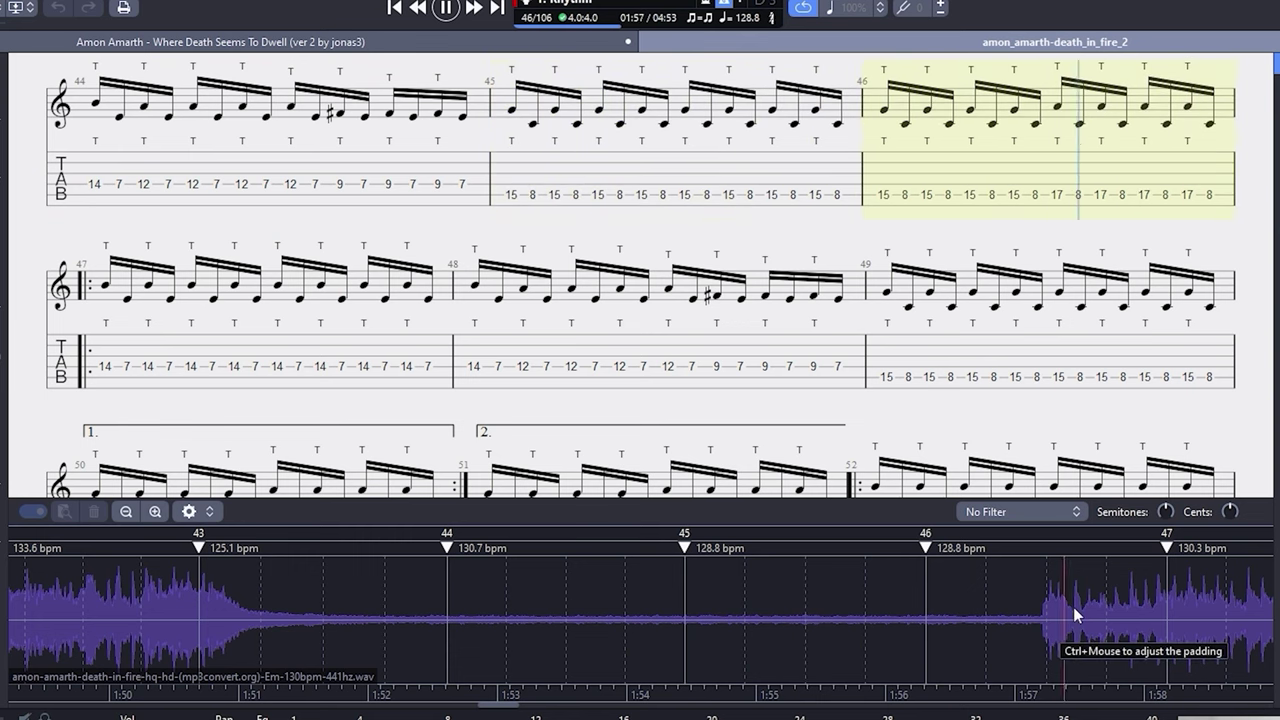
pyautogui.press('space')
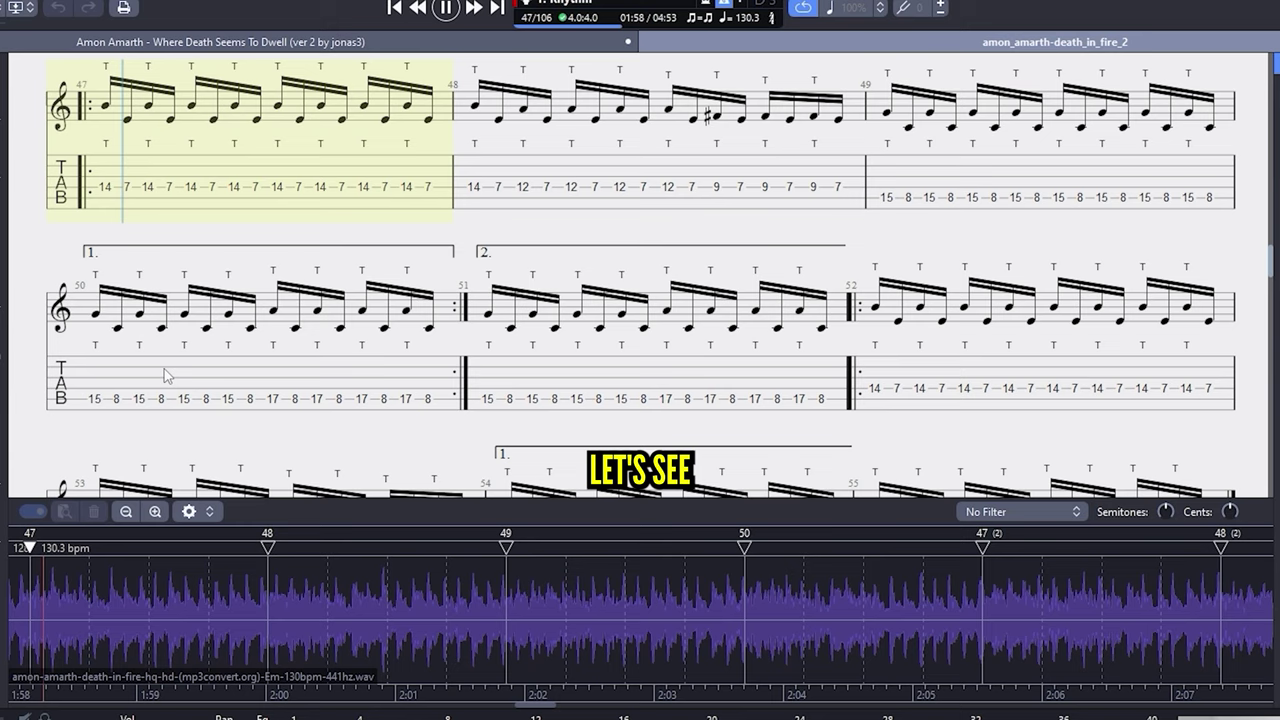
# Step: Move the bar 47 and bar 49 sync points earlier so bar 49 onward reads 129.9 bpm
pyautogui.click(80, 600)
pyautogui.hotkey('ctrl', 'Left')
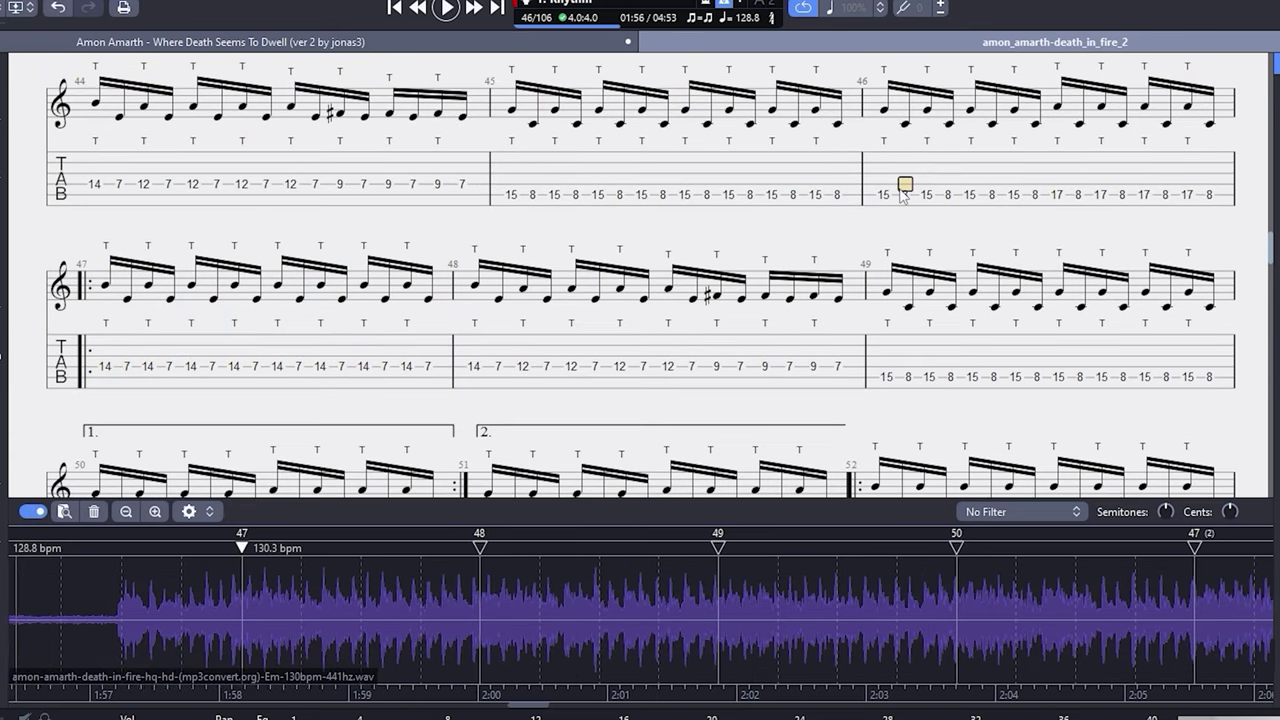
pyautogui.press('space')
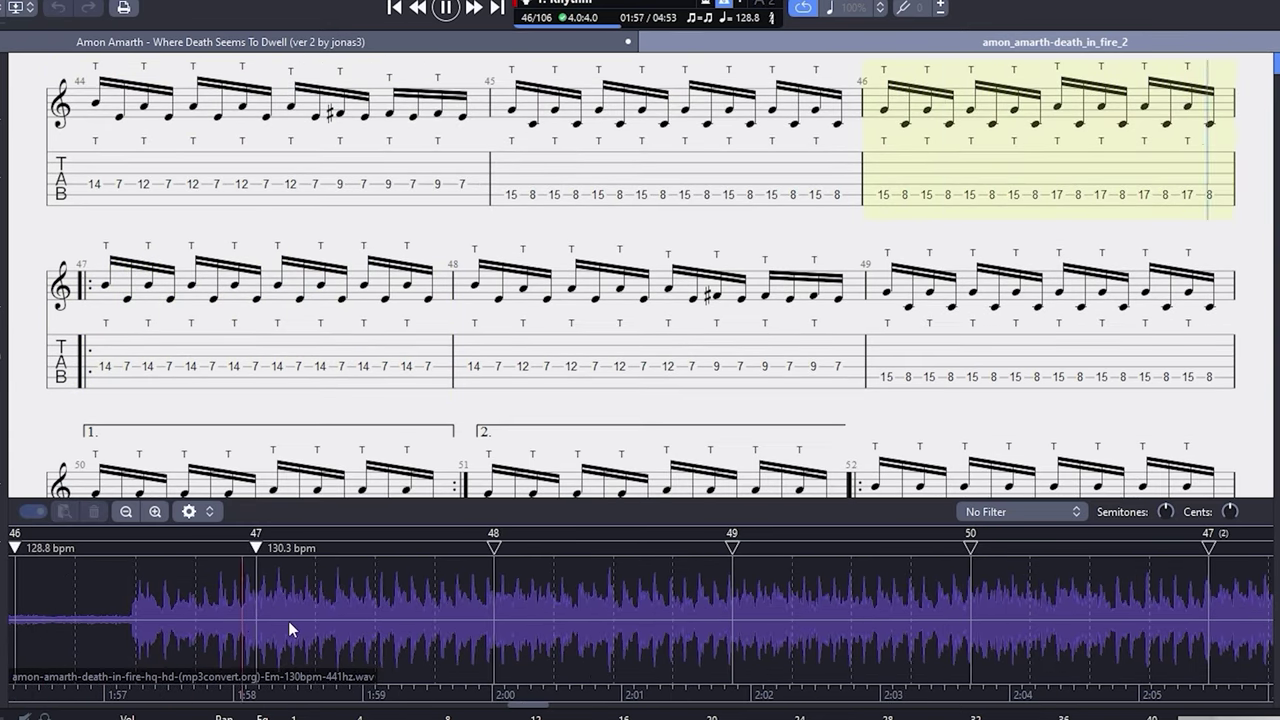
pyautogui.press('space')
pyautogui.moveTo(256, 604); pyautogui.dragTo(245, 607)
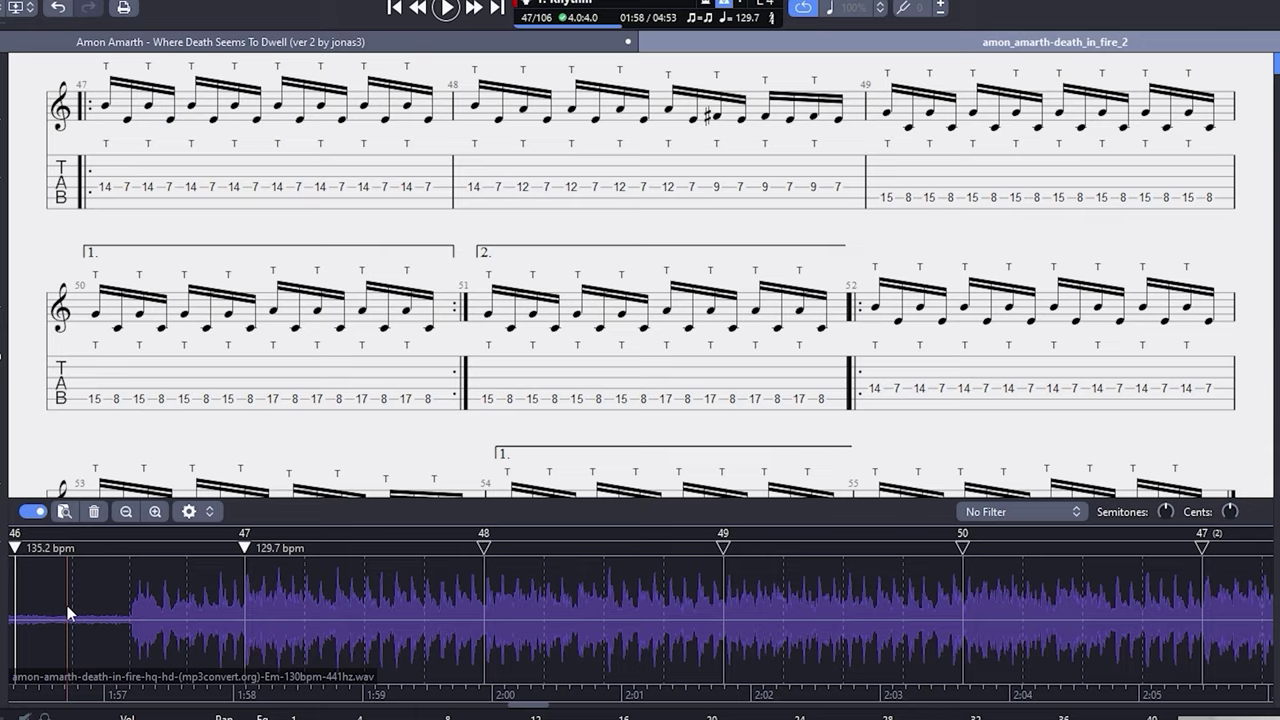
pyautogui.press('space')
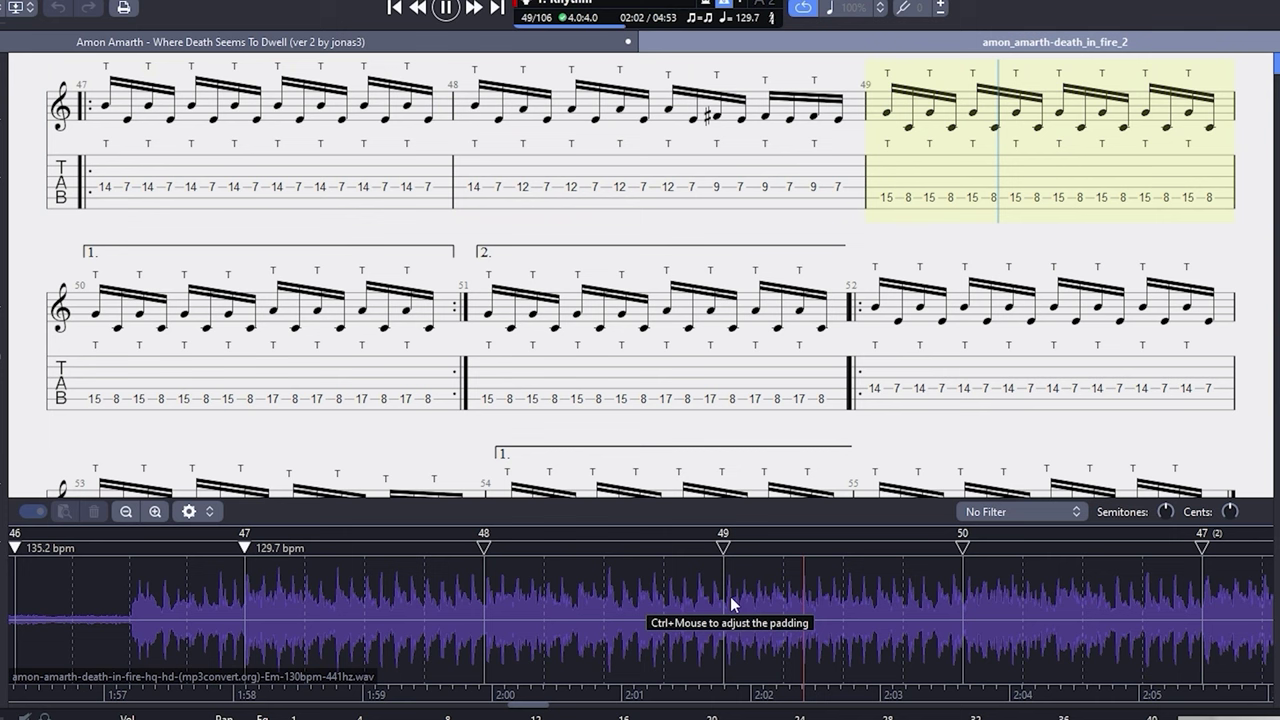
pyautogui.moveTo(731, 603)
pyautogui.mouseDown()
pyautogui.moveTo(737, 594)
pyautogui.moveTo(727, 607)
pyautogui.mouseUp()
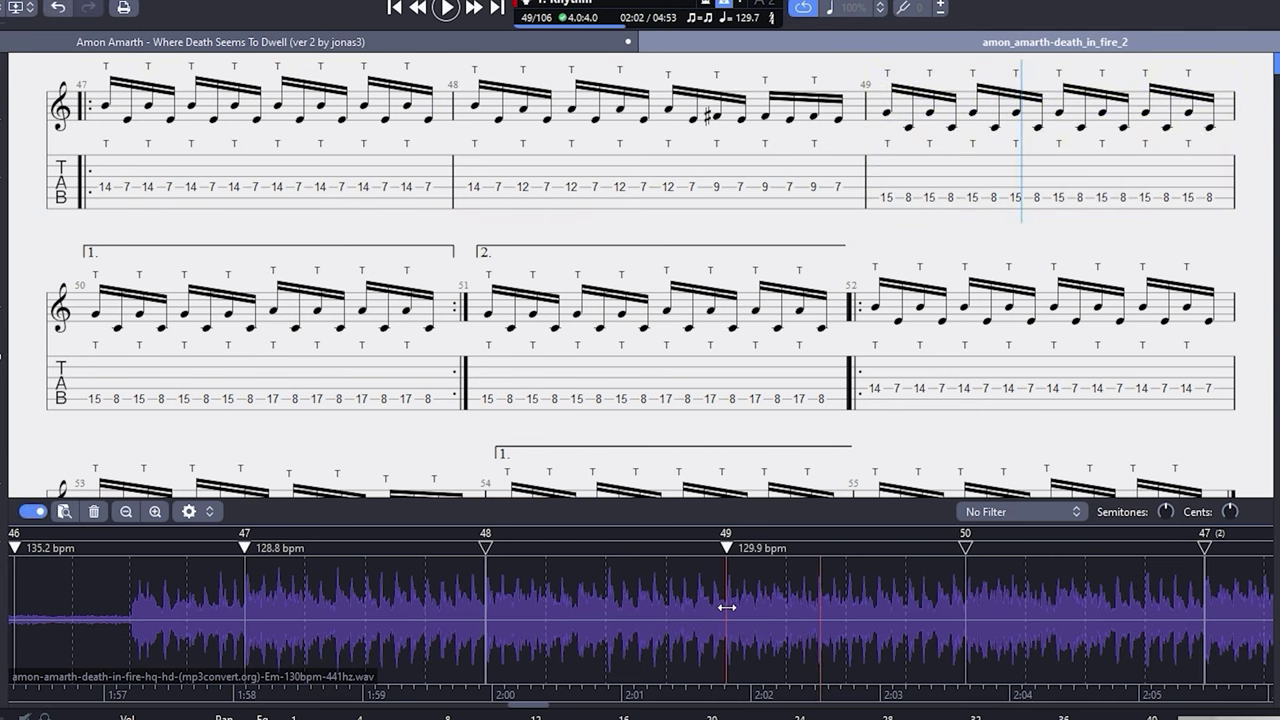
pyautogui.press('space')
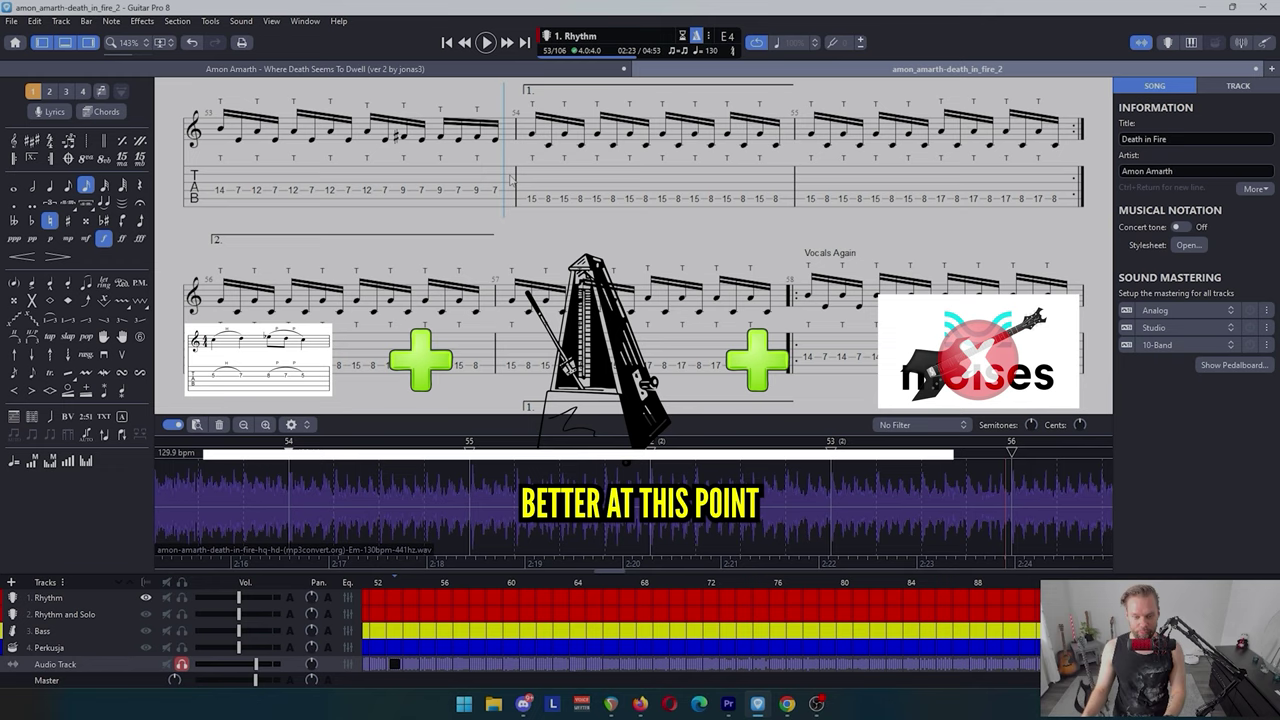
# Step: Nudge the bar 63 sync point earlier and the bar 65 sync point later, replaying to verify
pyautogui.press('space')
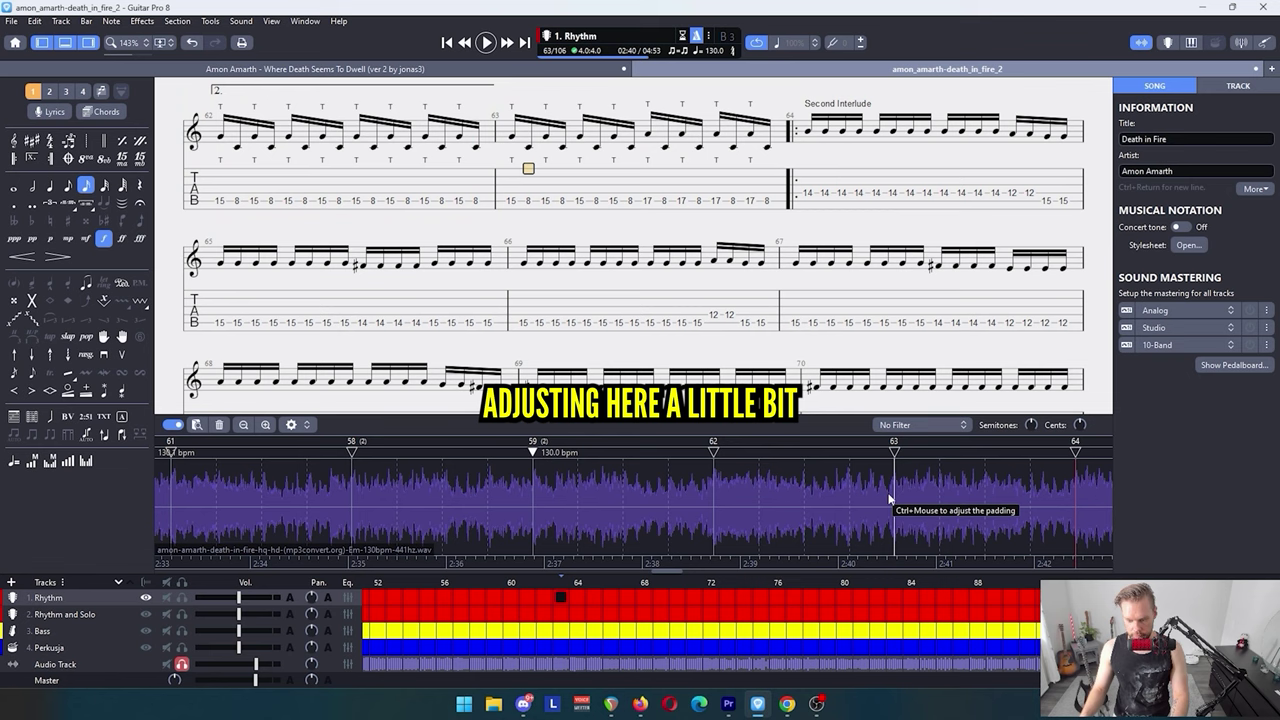
pyautogui.moveTo(896, 500); pyautogui.dragTo(891, 500)
pyautogui.press('space')
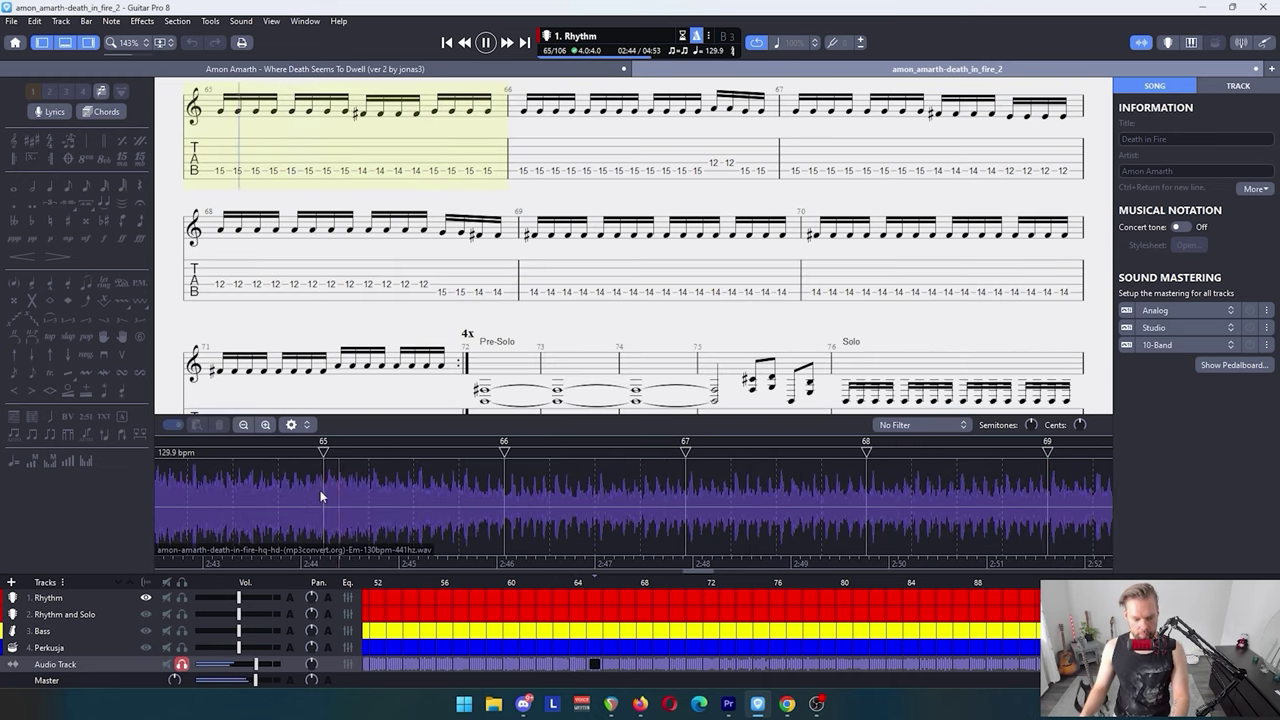
pyautogui.press('space')
pyautogui.moveTo(325, 503); pyautogui.dragTo(327, 503)
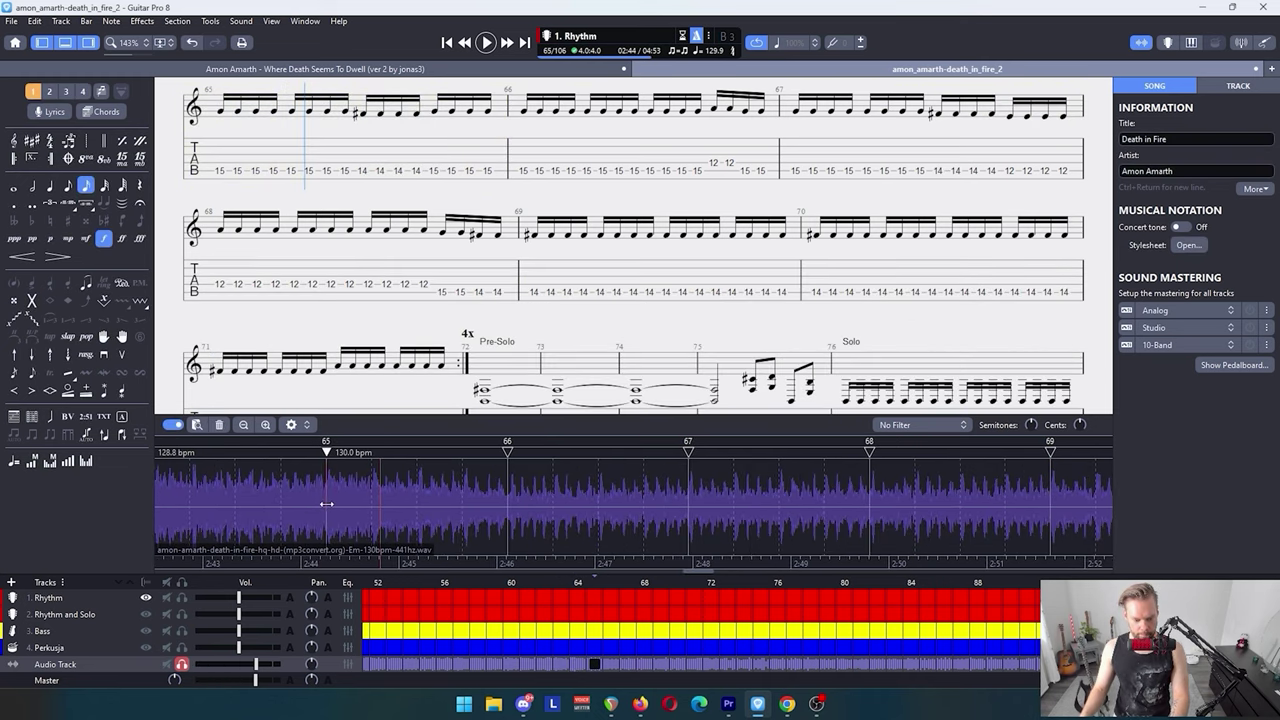
pyautogui.press('space')
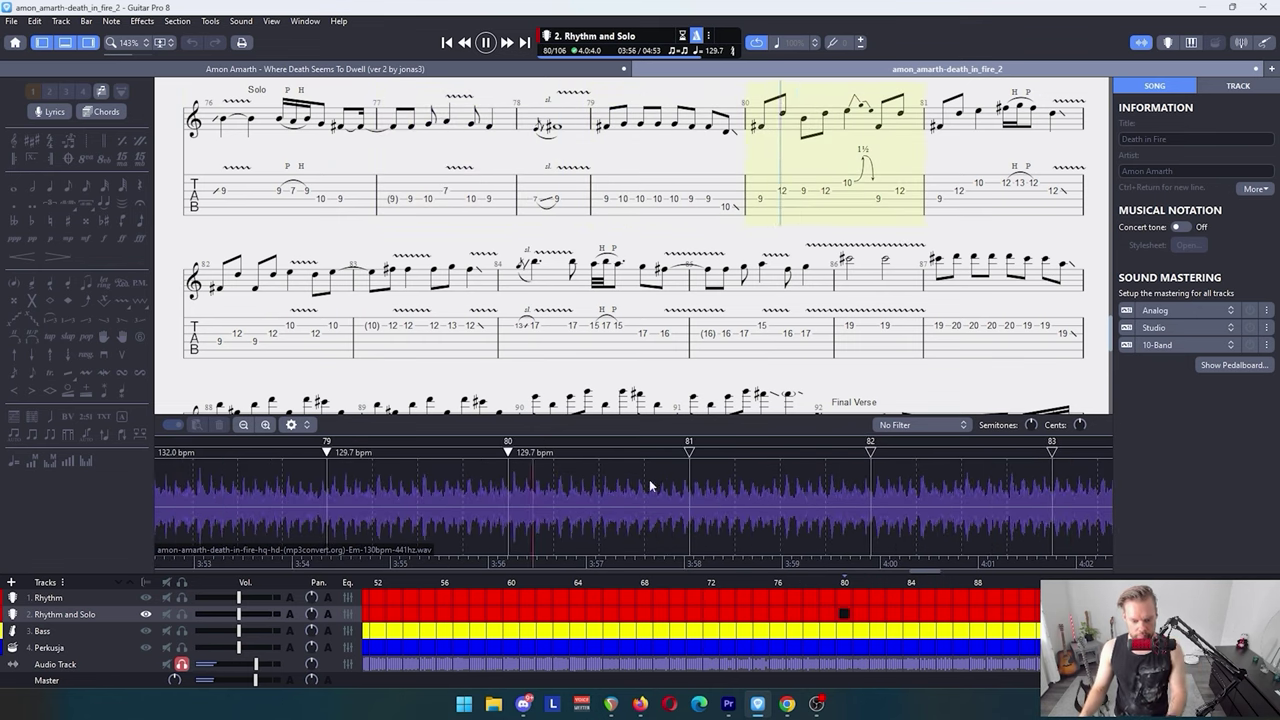
# Step: Shift the bar 80 sync point onto the beat and replay from bar 76
pyautogui.press('space')
pyautogui.click(510, 489)
pyautogui.moveTo(510, 489); pyautogui.dragTo(514, 489)
pyautogui.click(253, 190)
pyautogui.press('space')
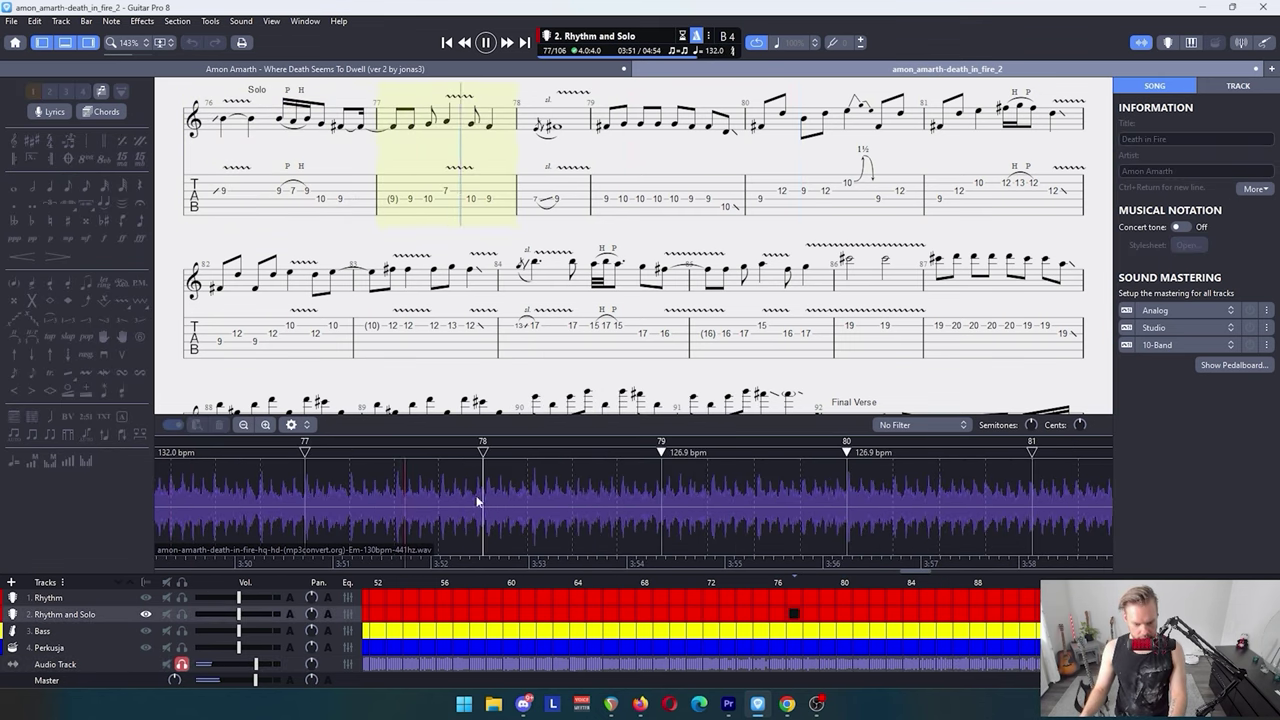
# Step: Move bar 78's sync point later and bar 79's earlier, giving 129.7 and 130.7 bpm
pyautogui.press('space')
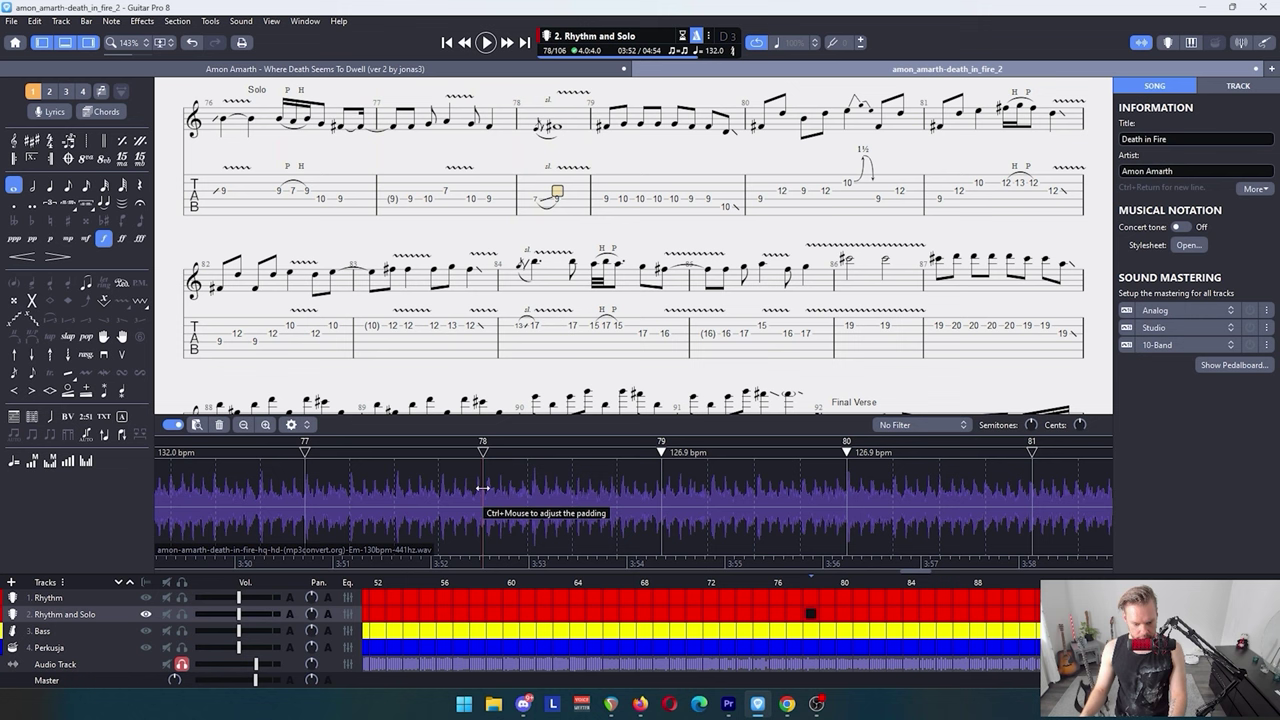
pyautogui.moveTo(483, 489); pyautogui.dragTo(491, 488)
pyautogui.press('space')
pyautogui.press('space')
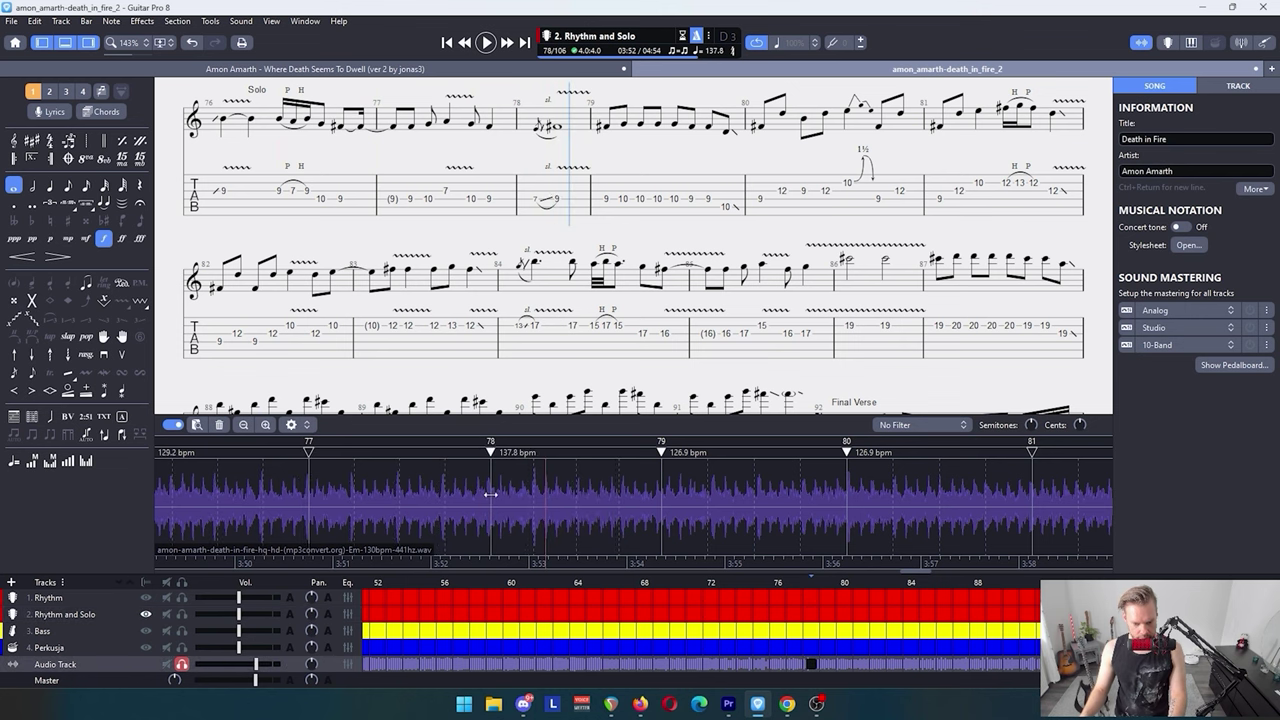
pyautogui.press('space')
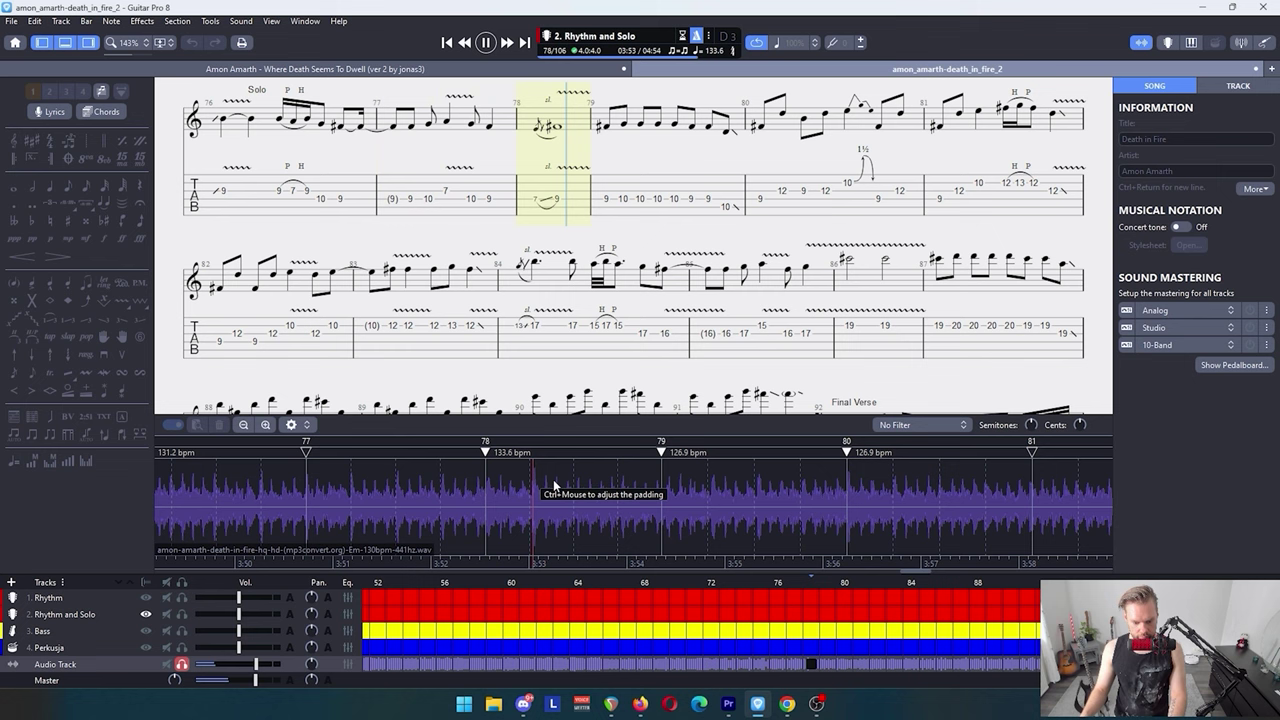
pyautogui.press('space')
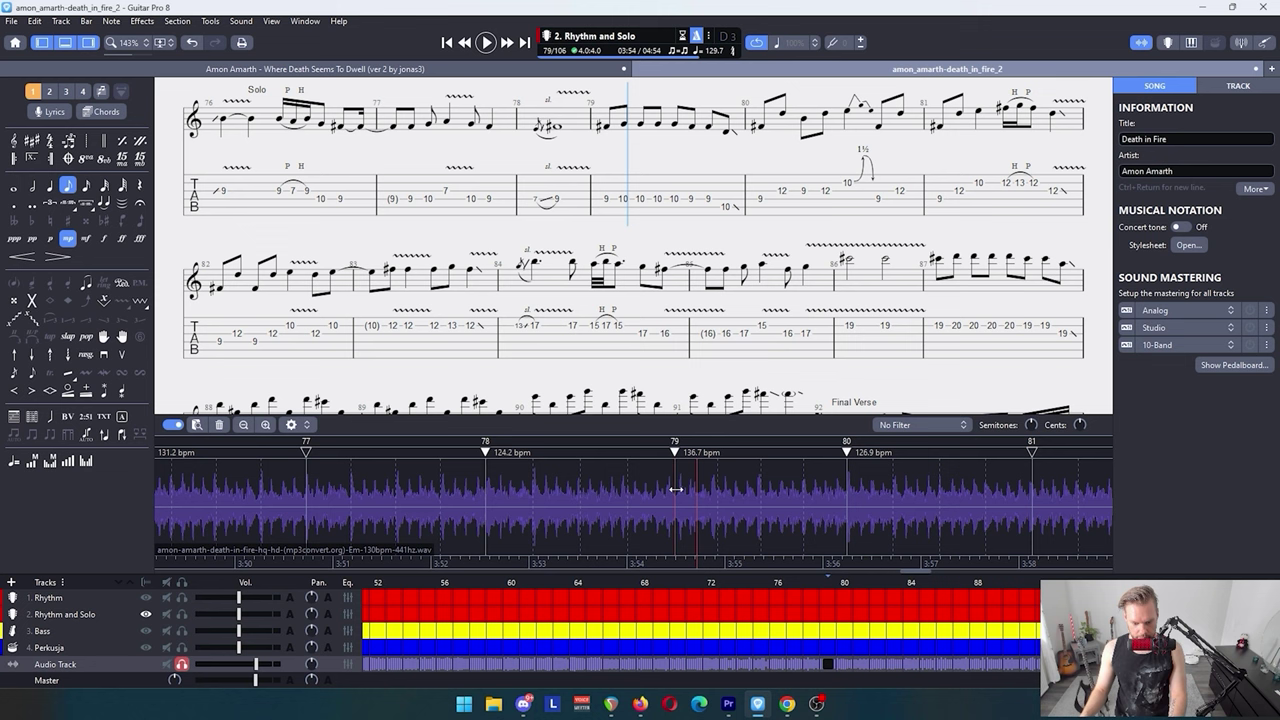
pyautogui.moveTo(670, 500); pyautogui.dragTo(665, 500)
pyautogui.press('space')
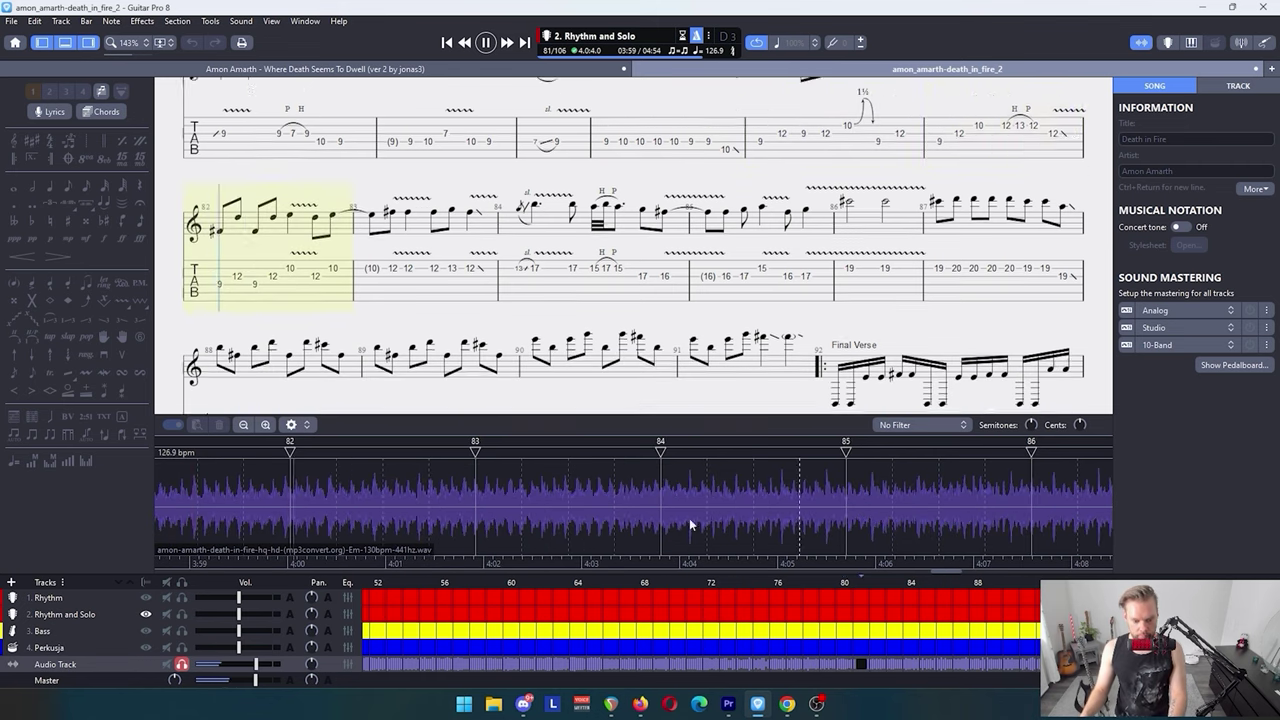
# Step: Move the bar 82 sync point slightly earlier and replay from bar 80
pyautogui.press('space')
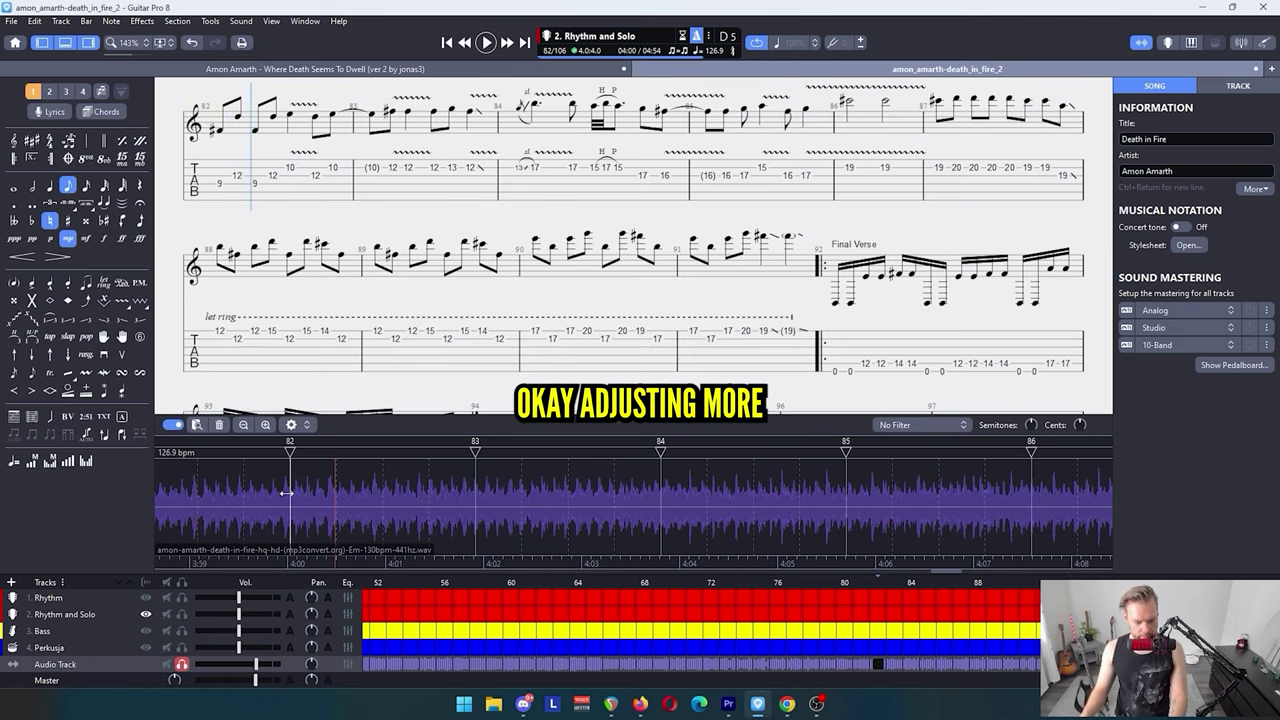
pyautogui.moveTo(289, 493); pyautogui.dragTo(282, 492)
pyautogui.scroll(3, 870, 205)
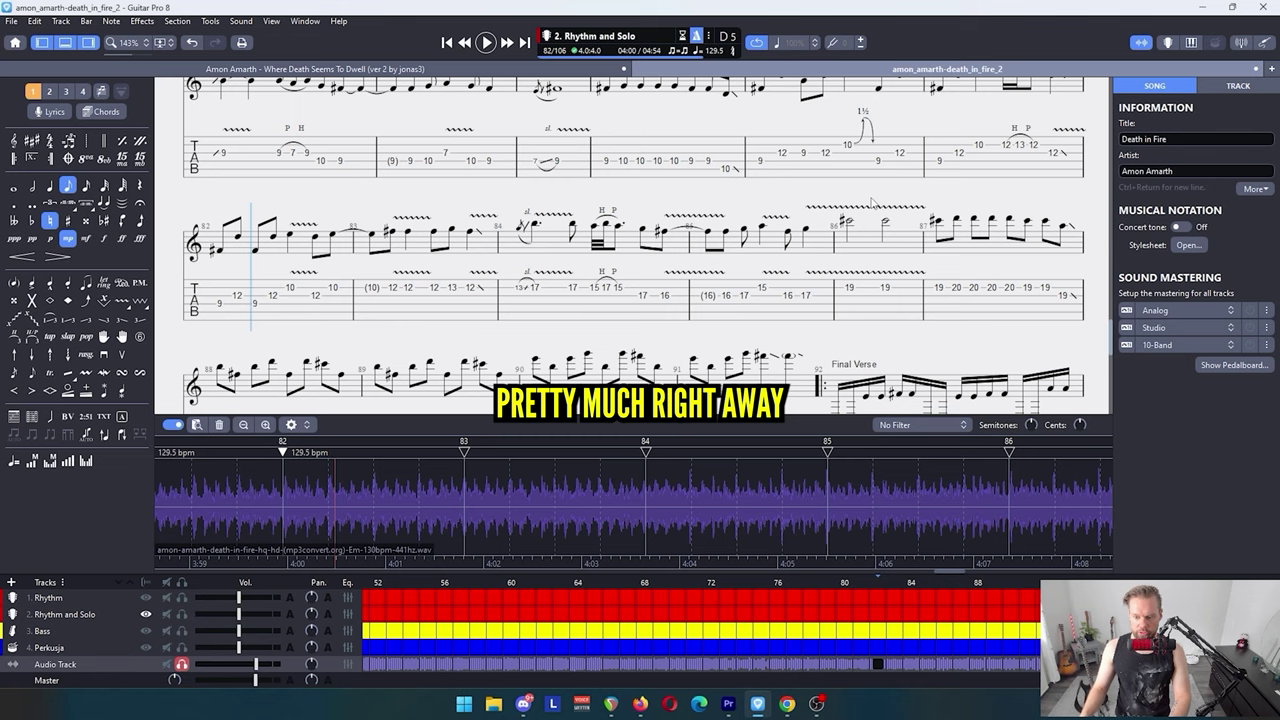
pyautogui.click(826, 193)
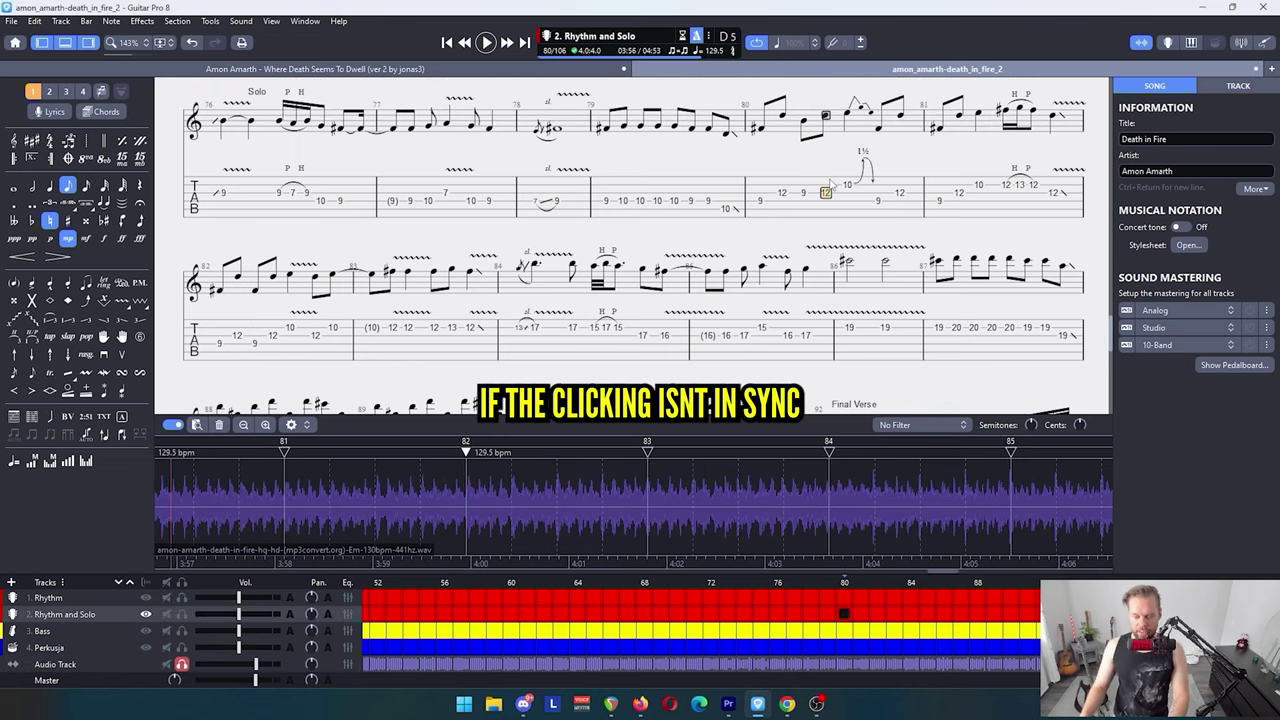
pyautogui.press('space')
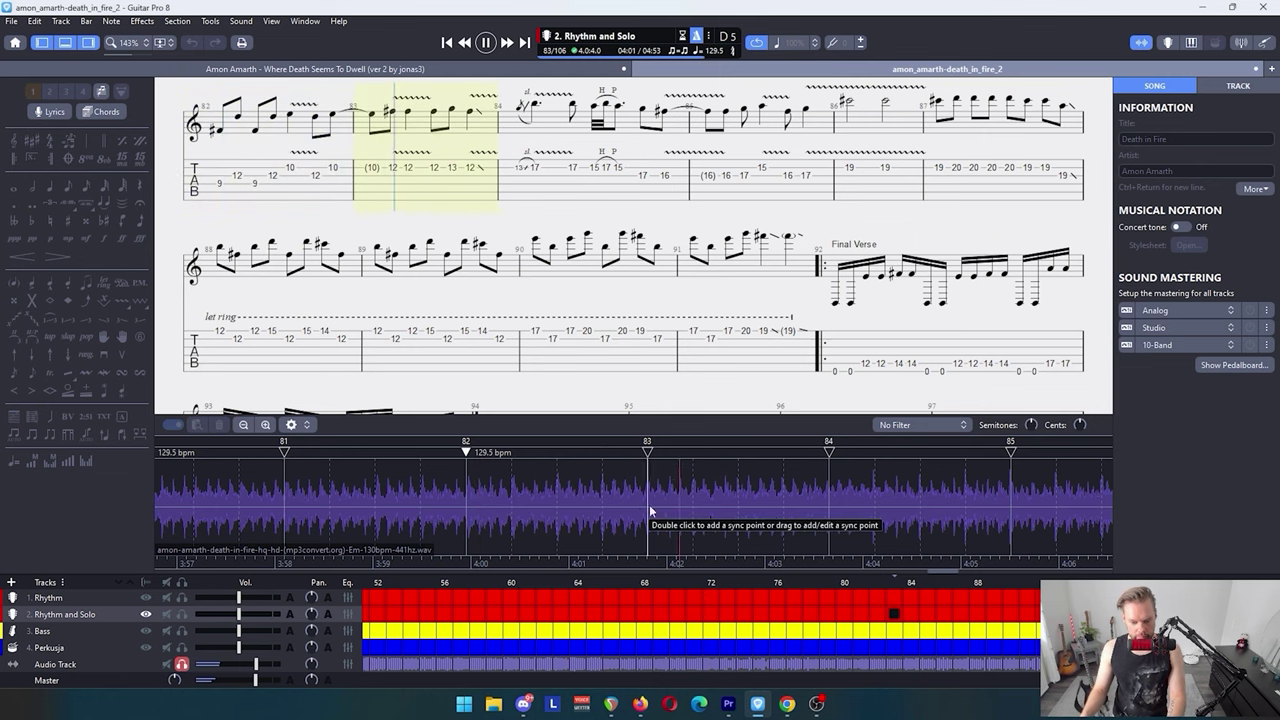
# Step: Shift the bar 88 sync point slightly later so bars 87–88 read 128.8 bpm
pyautogui.click(837, 506)
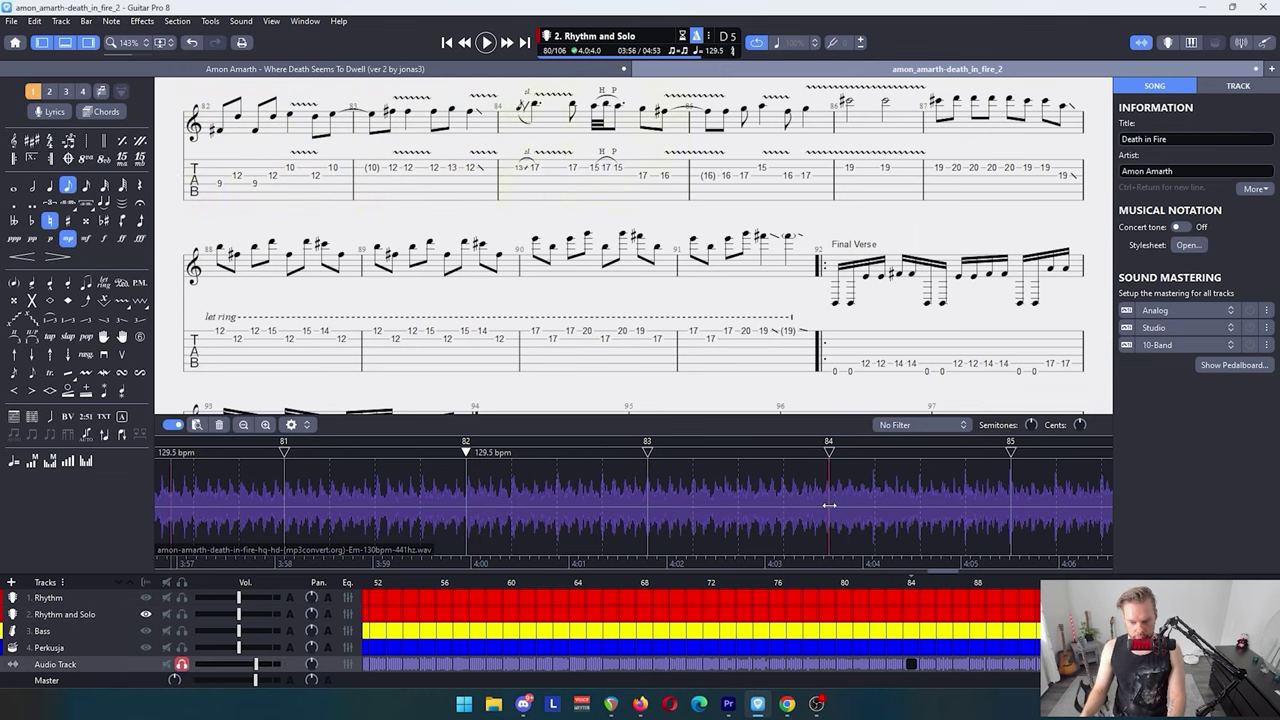
pyautogui.click(297, 496)
pyautogui.press('space')
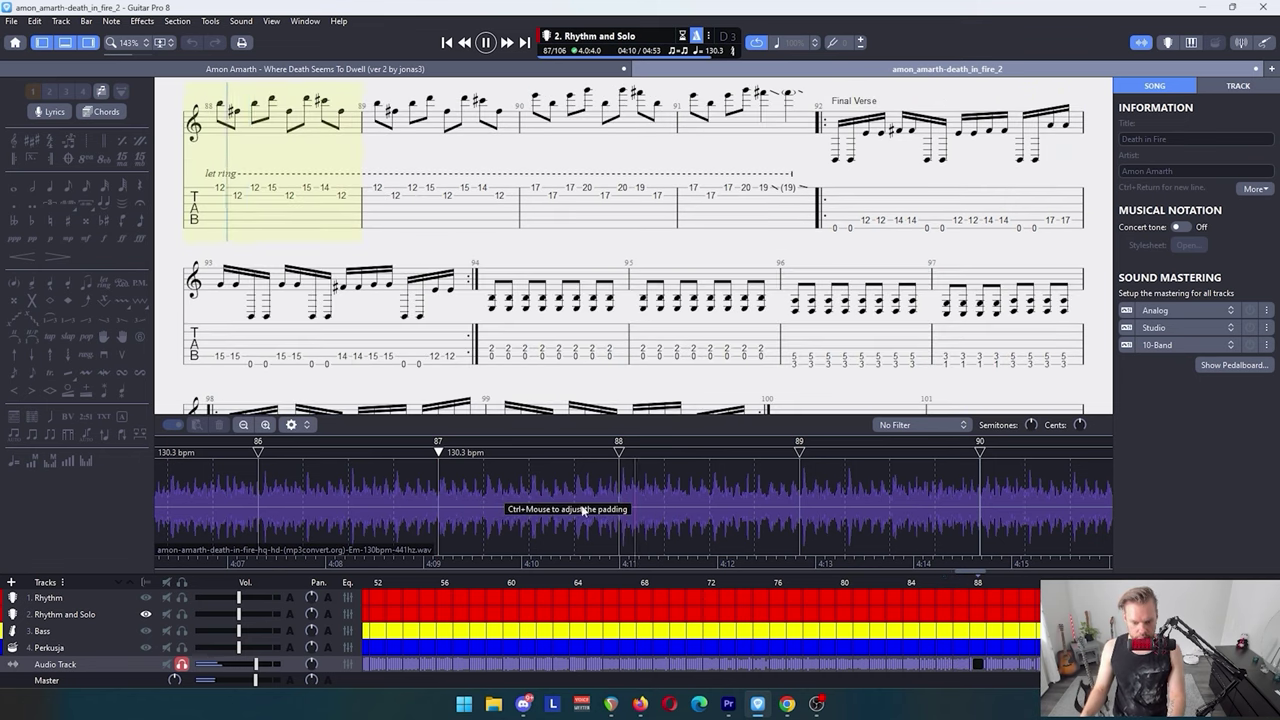
pyautogui.press('space')
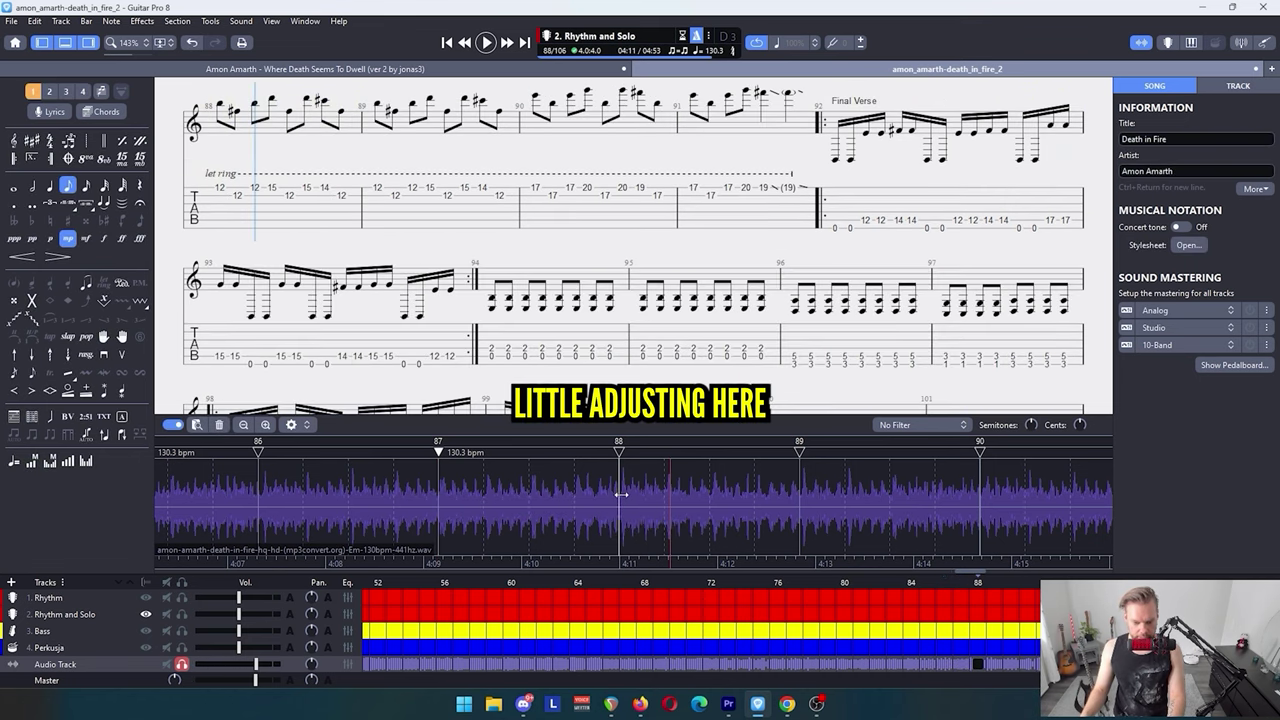
pyautogui.moveTo(621, 494); pyautogui.dragTo(621, 503)
pyautogui.press('space')
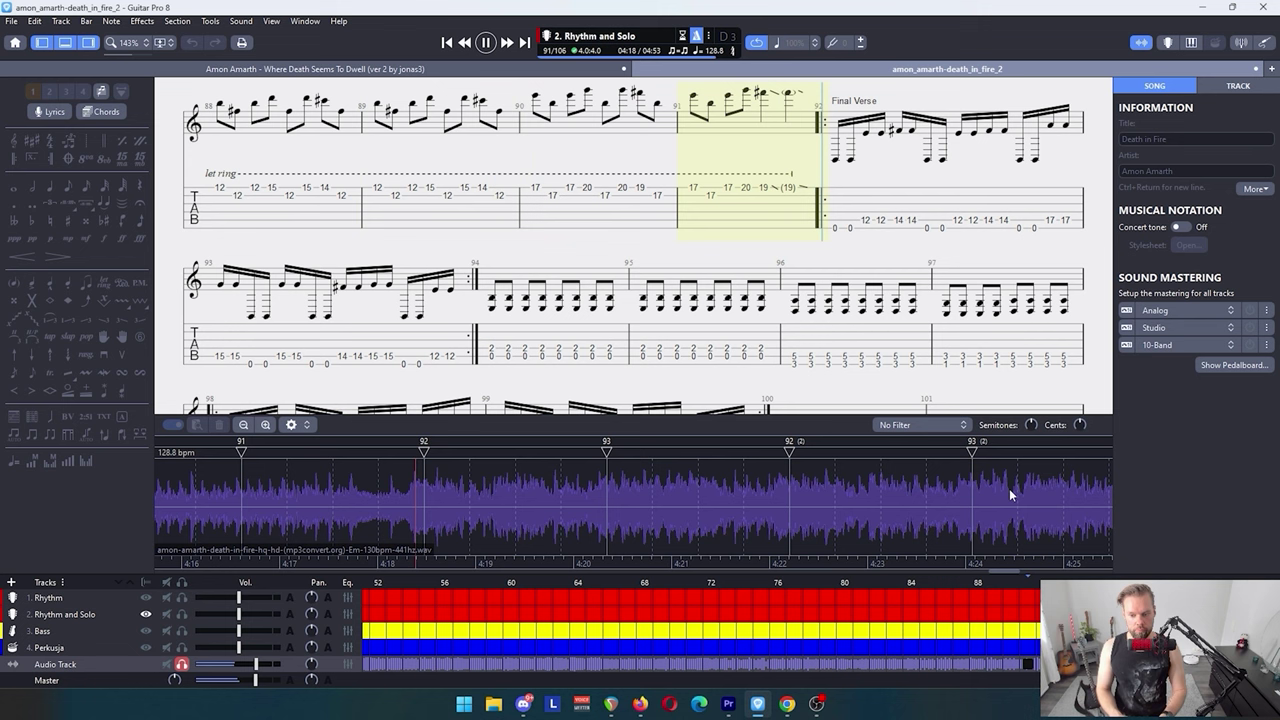
# Step: Replay from bar 91 and nudge the bar 92 sync point slightly earlier
pyautogui.press('space')
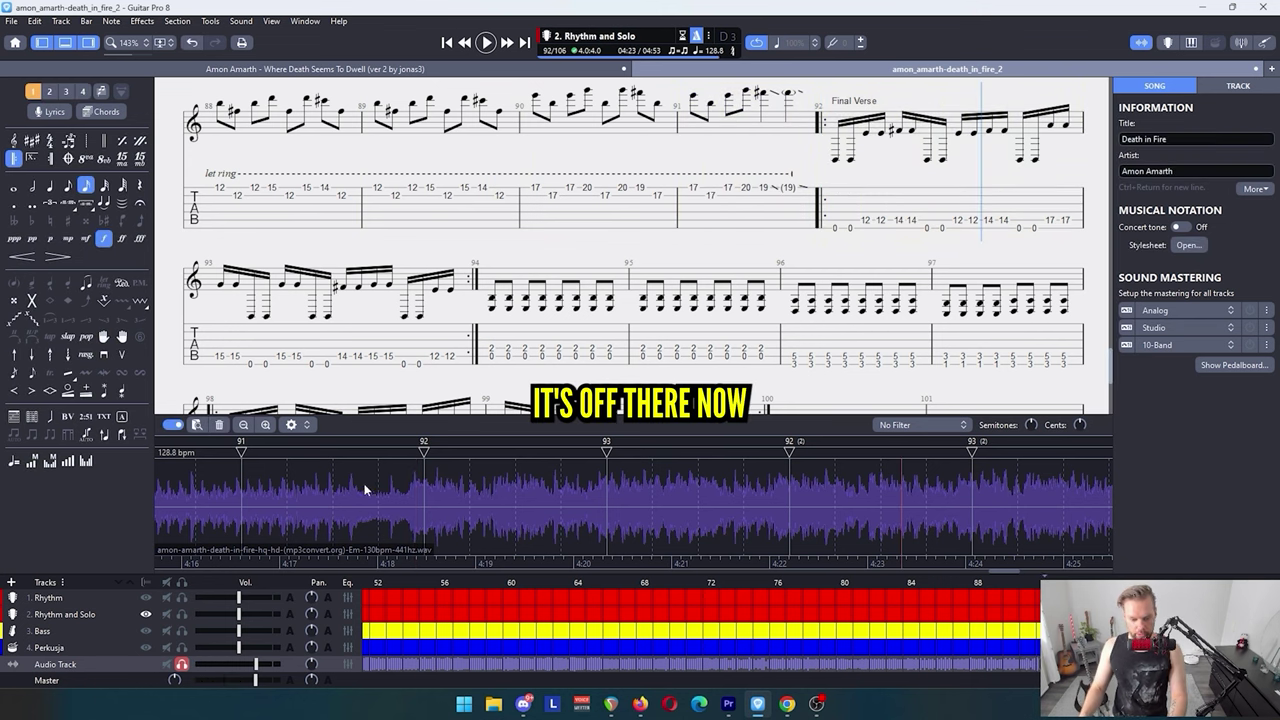
pyautogui.click(317, 490)
pyautogui.press('space')
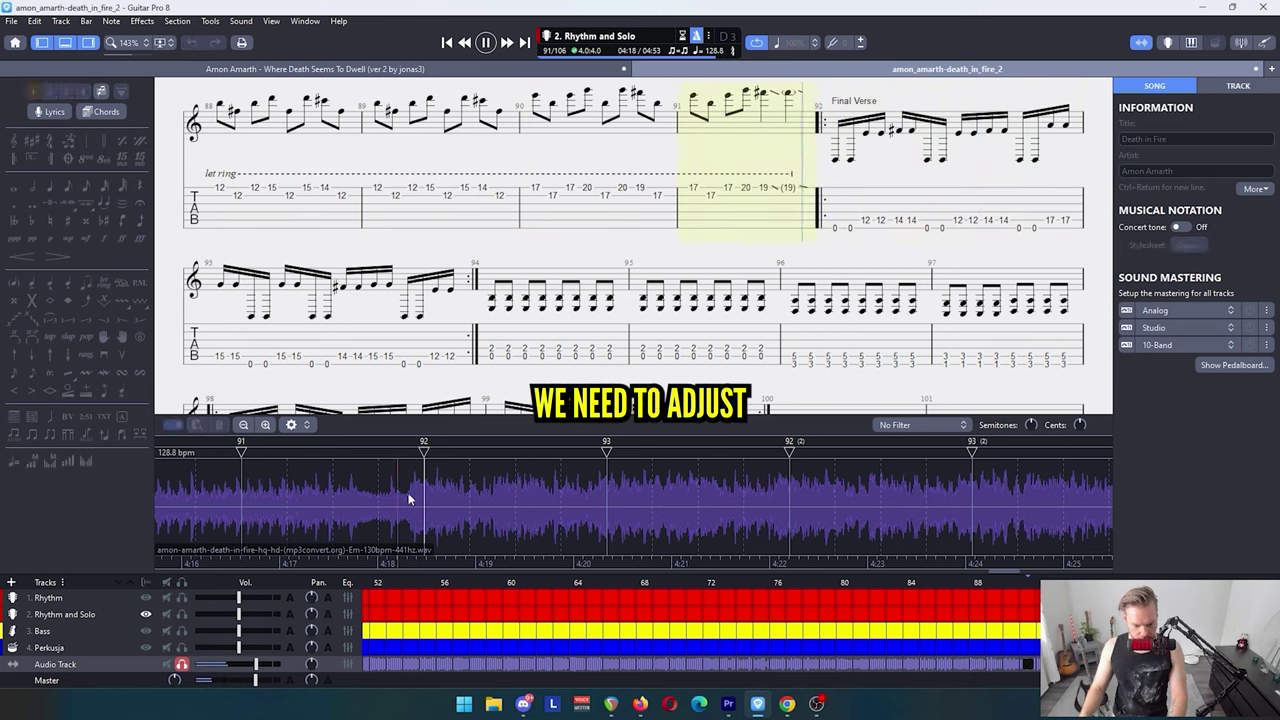
pyautogui.press('space')
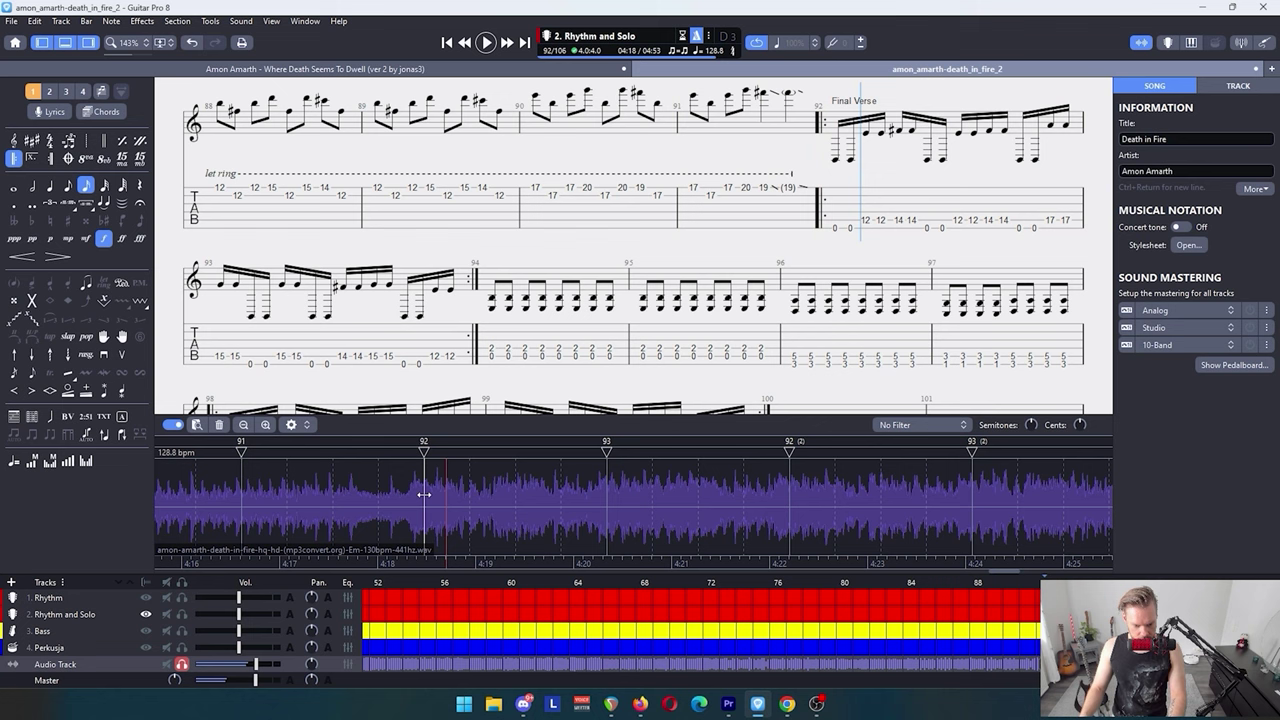
pyautogui.moveTo(418, 497); pyautogui.dragTo(414, 498)
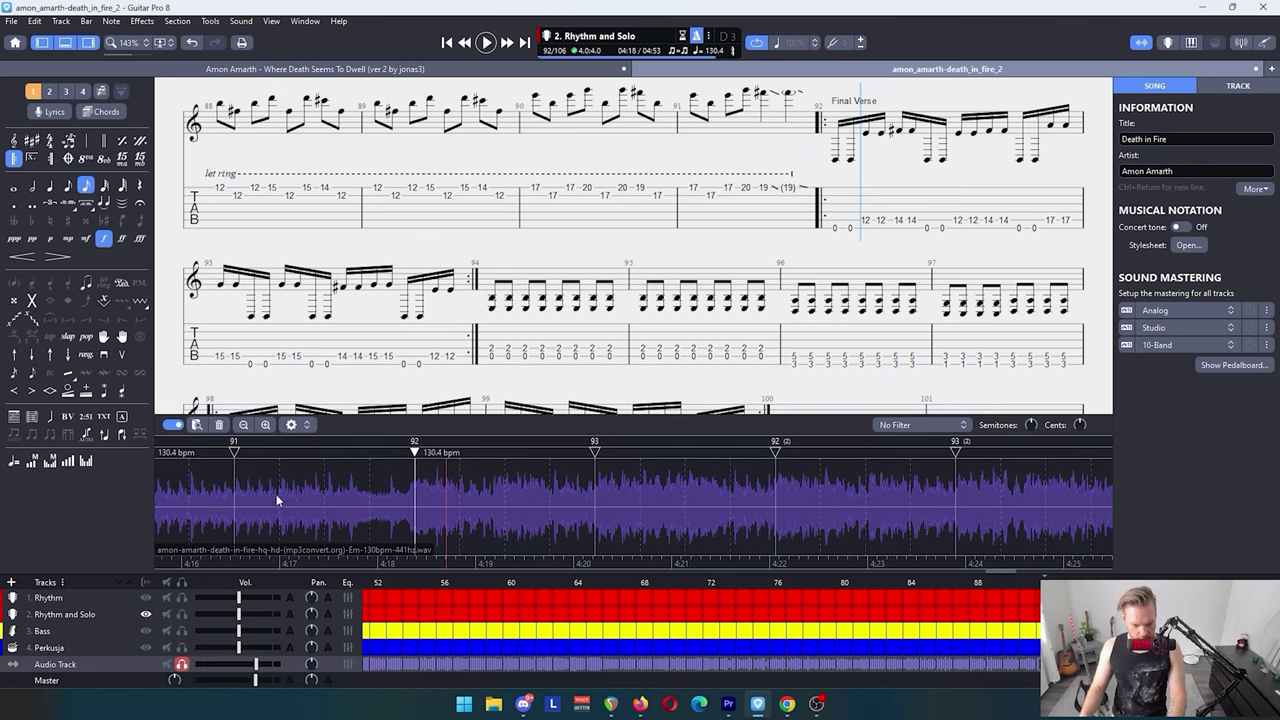
pyautogui.press('space')
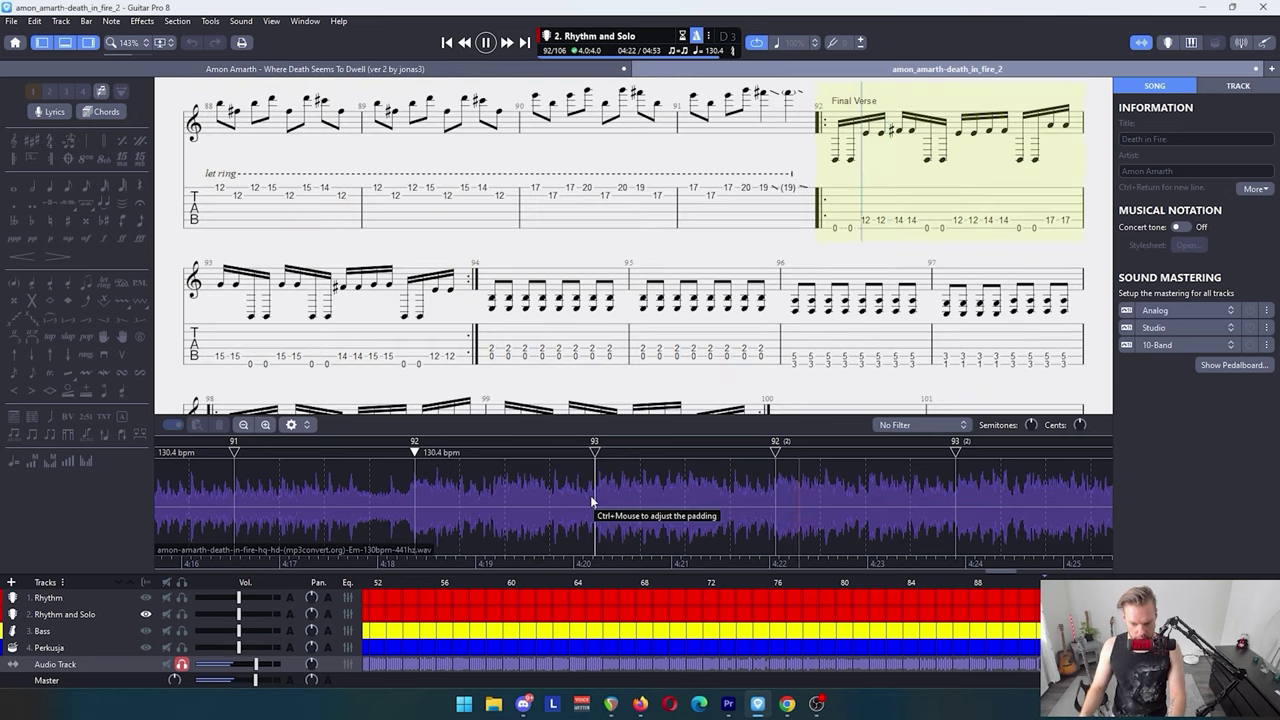
# Step: Shift the bar 93 sync point slightly later and play through bar 93 to verify
pyautogui.press('space')
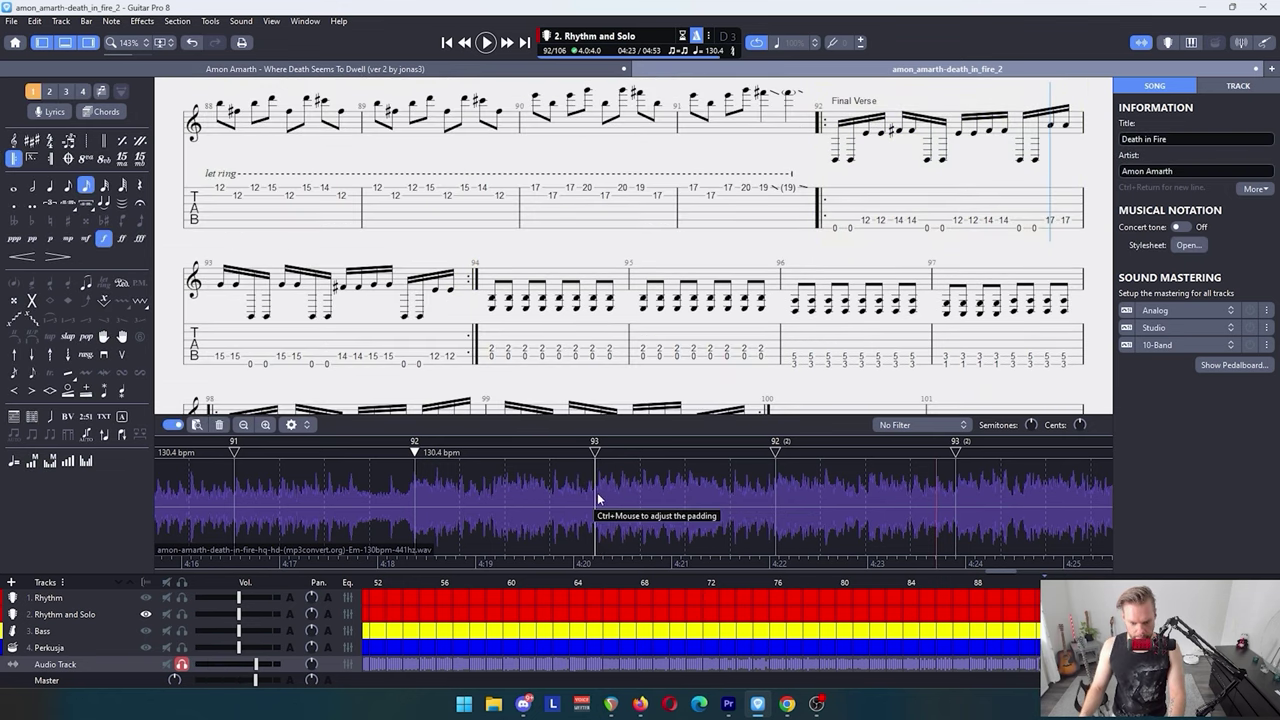
pyautogui.moveTo(600, 493); pyautogui.dragTo(604, 494)
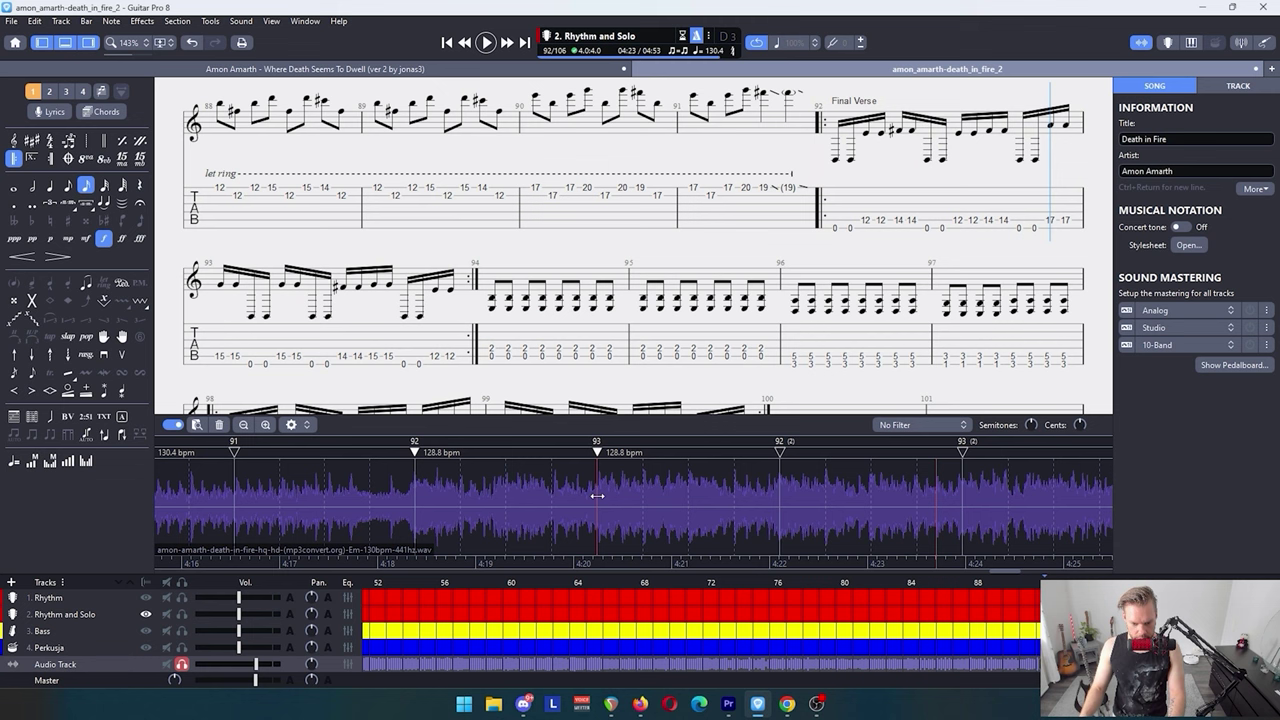
pyautogui.press('space')
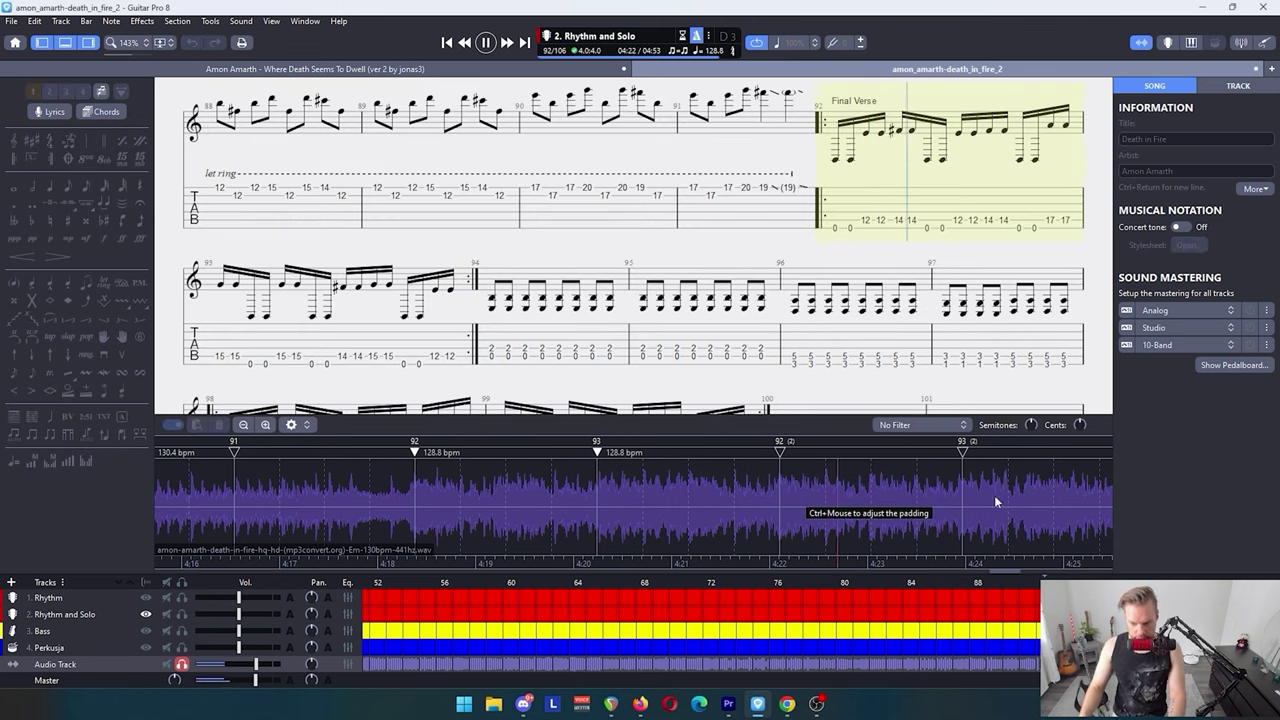
pyautogui.press('space')
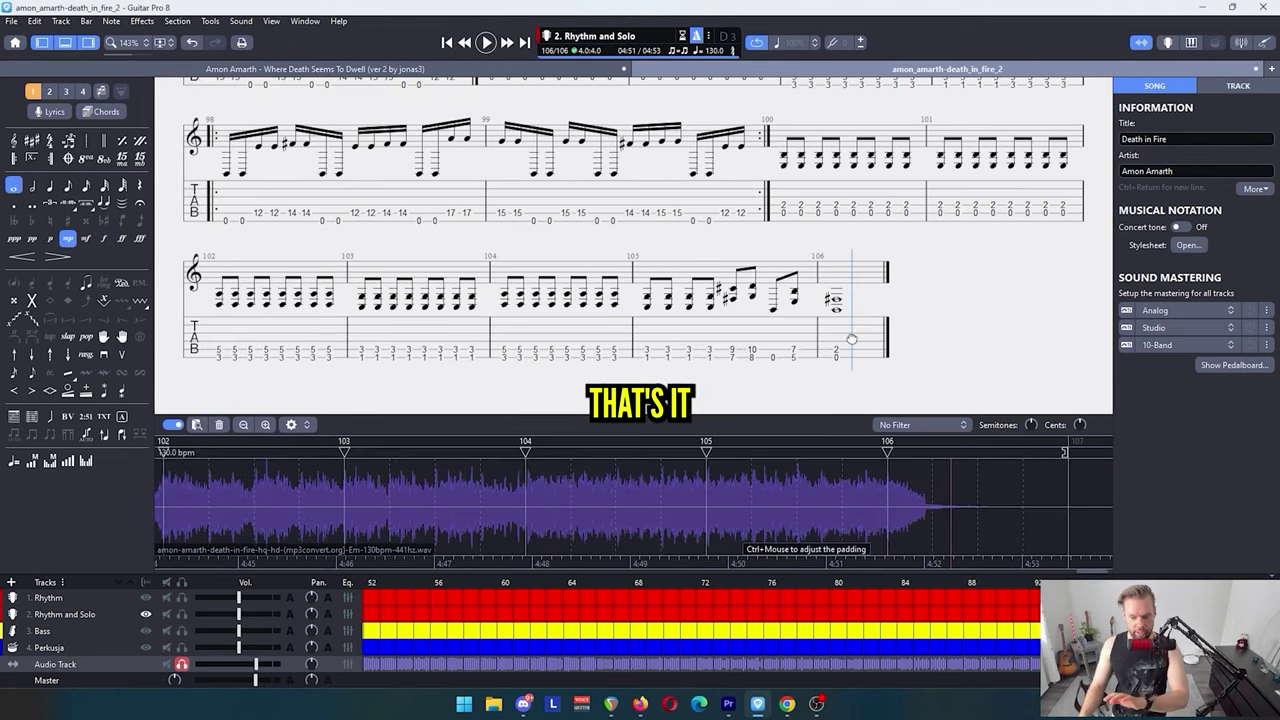
# Step: Select the Rhythm track and return the score and audio waveform to bar 1
pyautogui.click(67, 597)
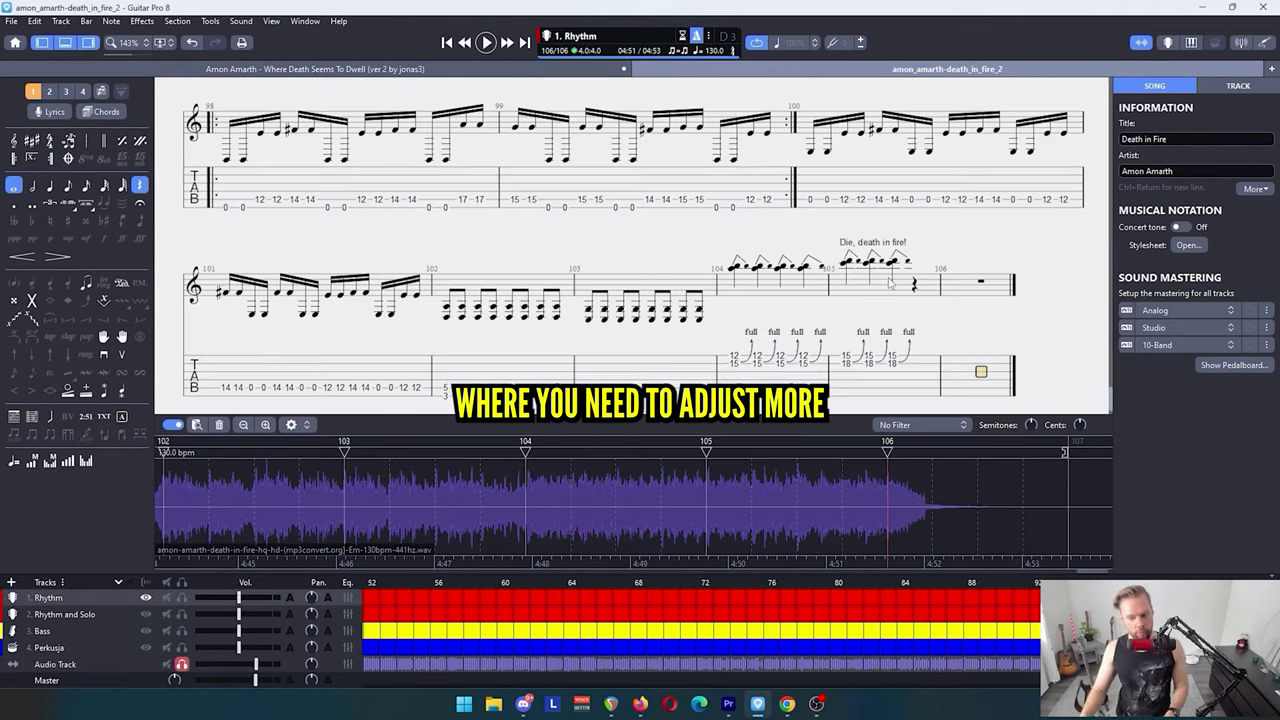
pyautogui.scroll(15, 1003, 398)
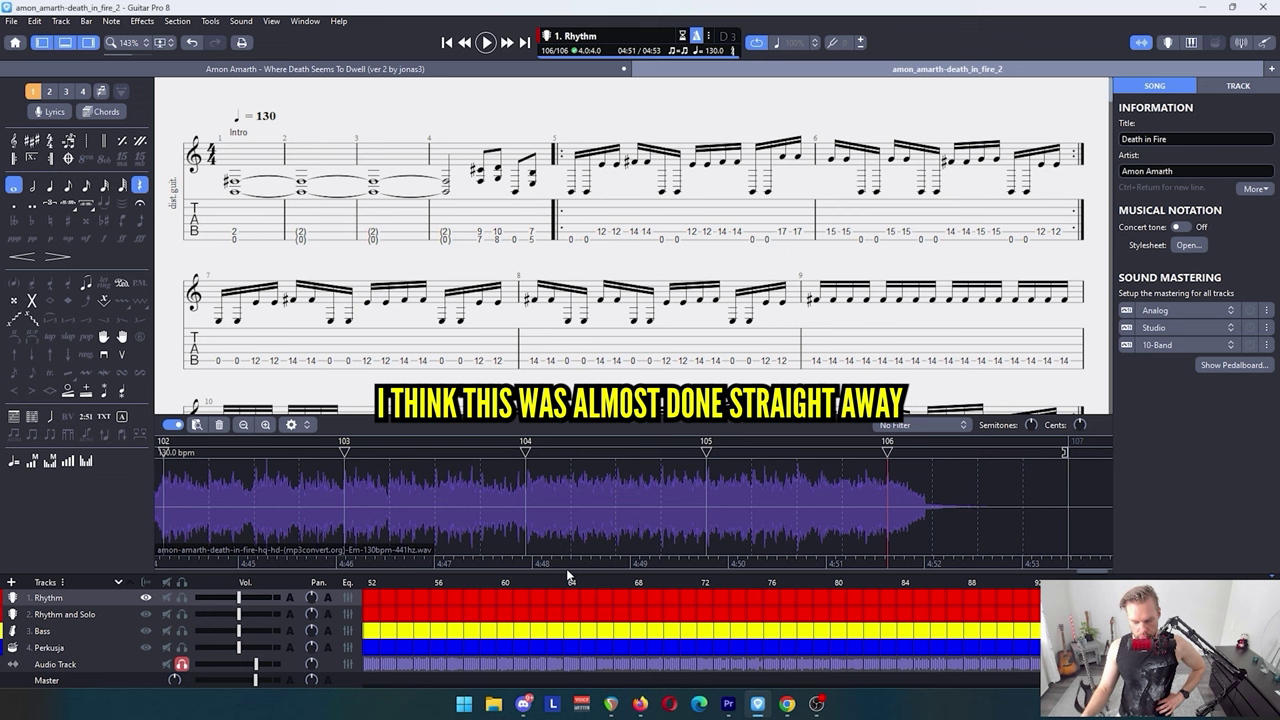
pyautogui.moveTo(1094, 573); pyautogui.dragTo(133, 555)
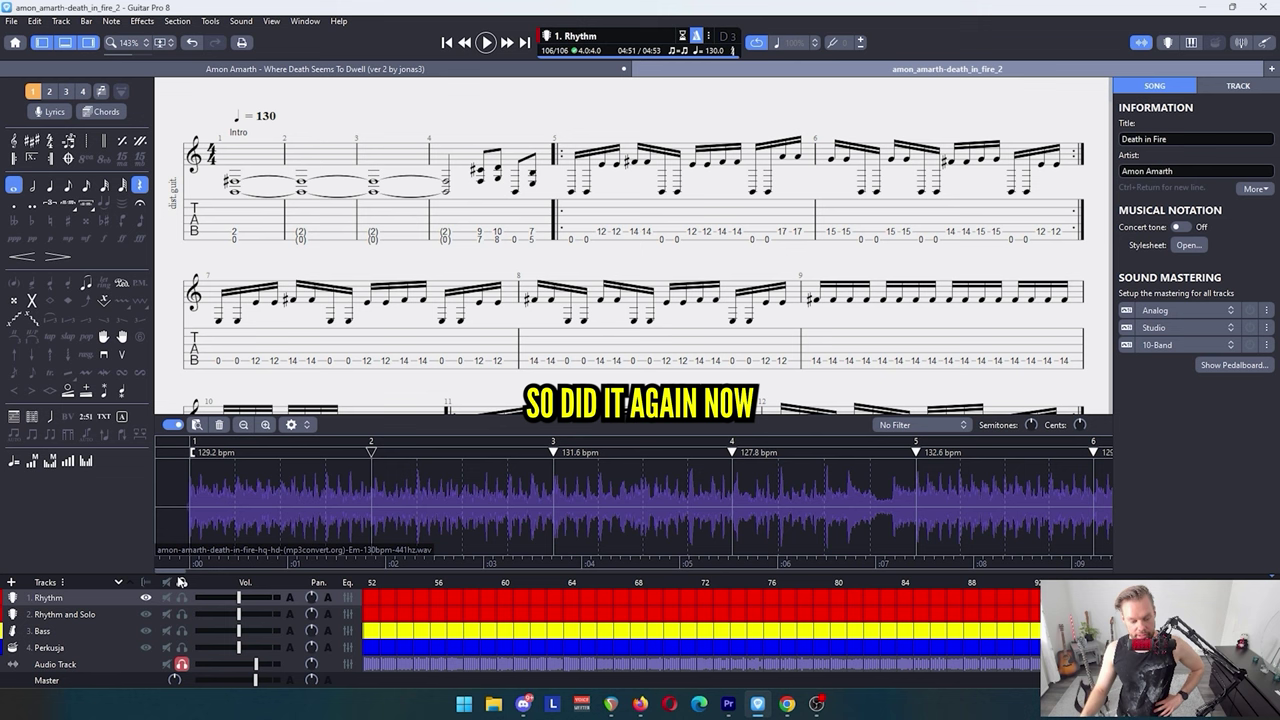
# Step: Play the Rhythm track's tapping Interlude from bar 43, stopping after bar 46
pyautogui.click(578, 227)
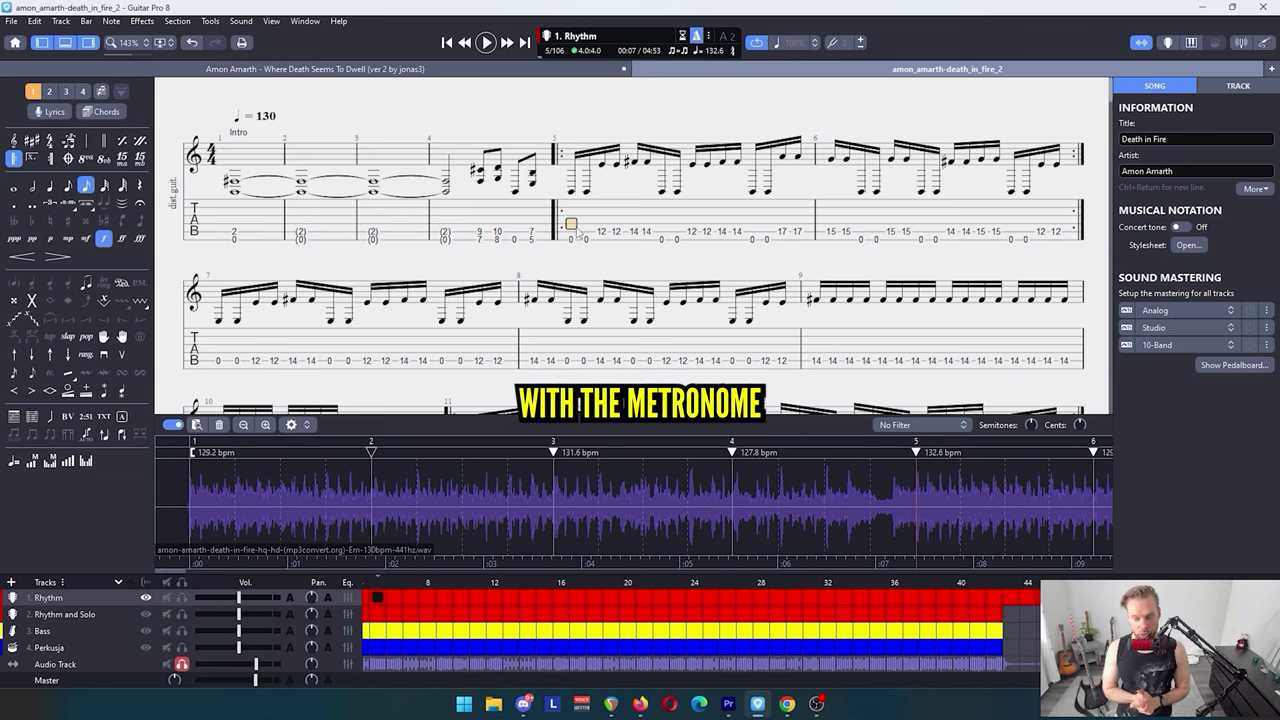
pyautogui.moveTo(1110, 92); pyautogui.dragTo(1148, 258)
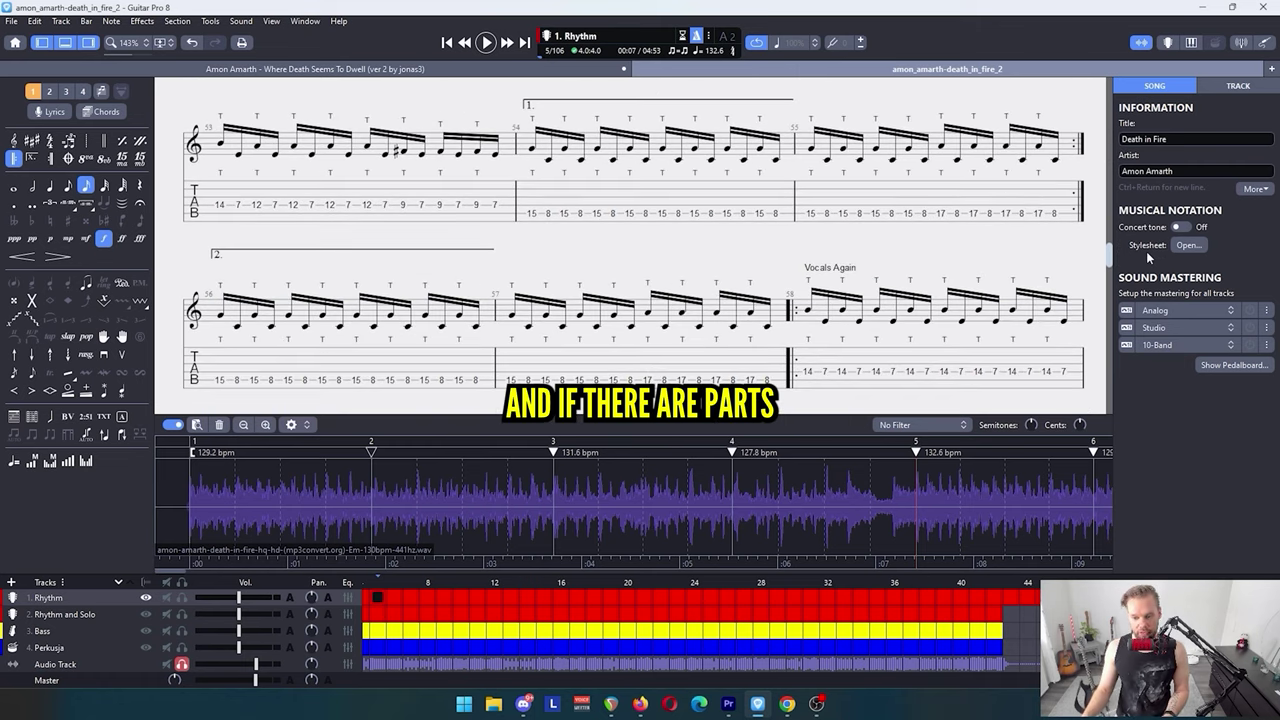
pyautogui.scroll(10, 480, 248)
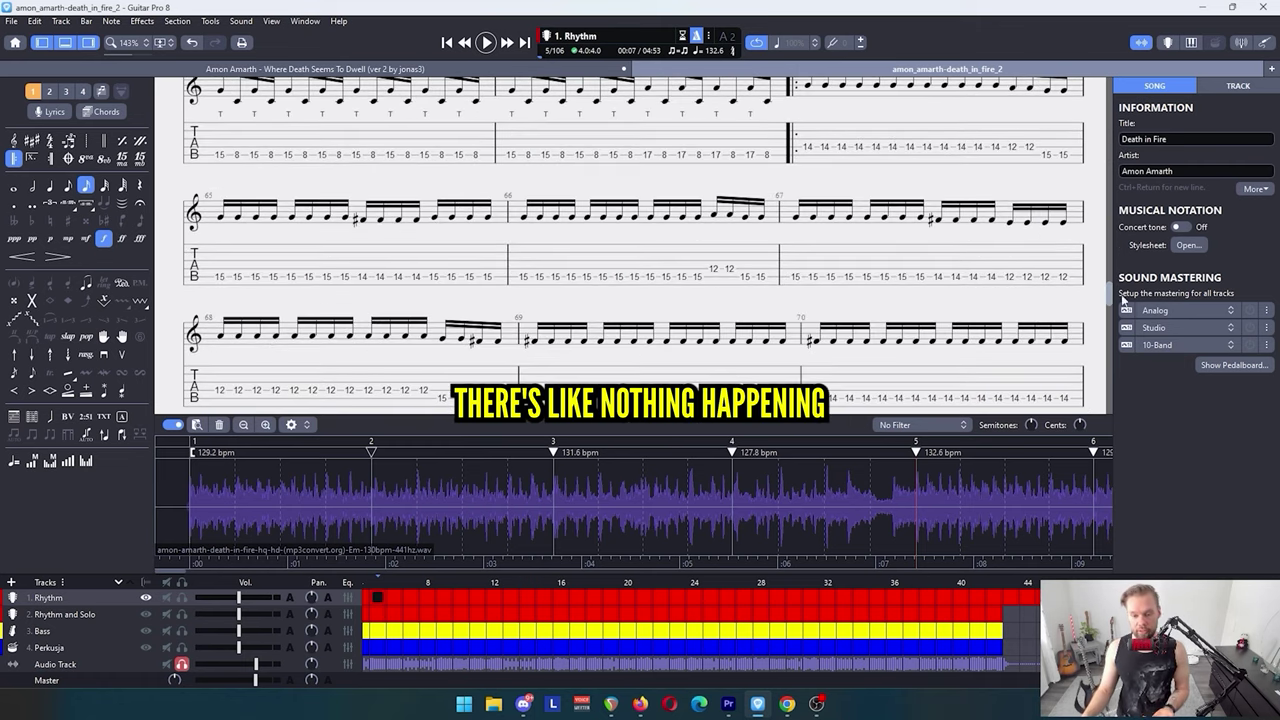
pyautogui.scroll(2, 480, 248)
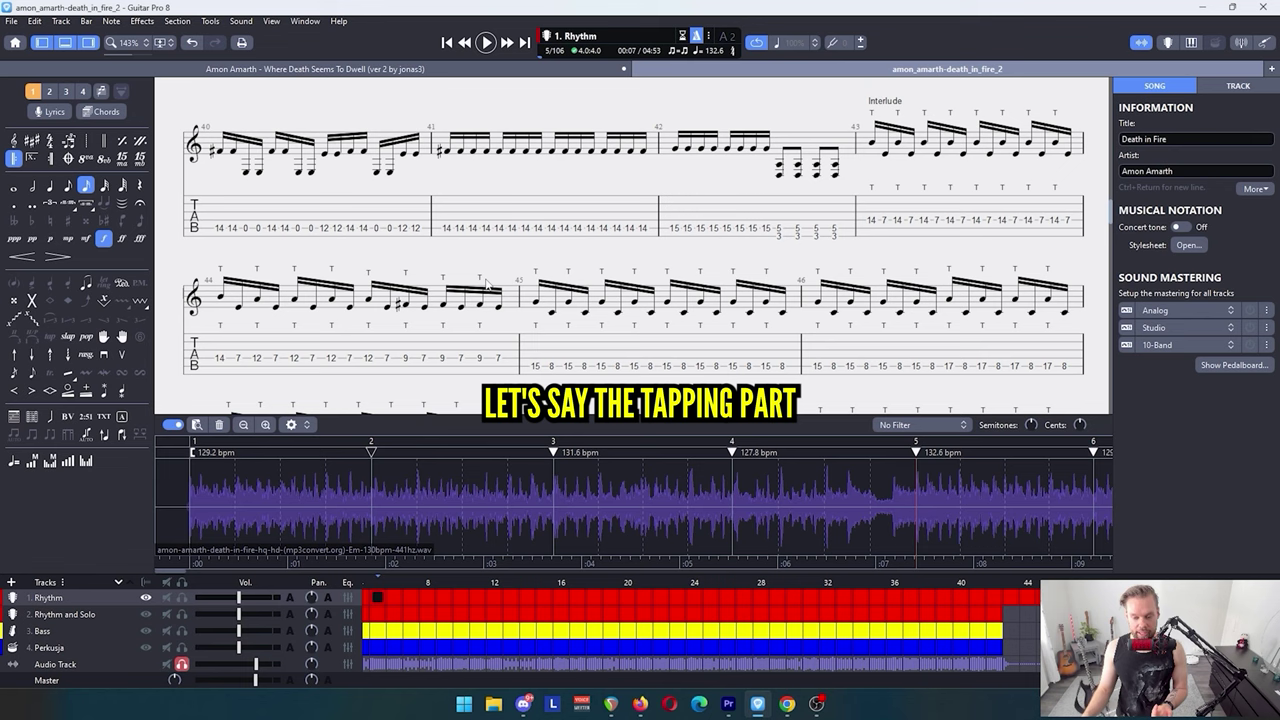
pyautogui.scroll(-2, 879, 183)
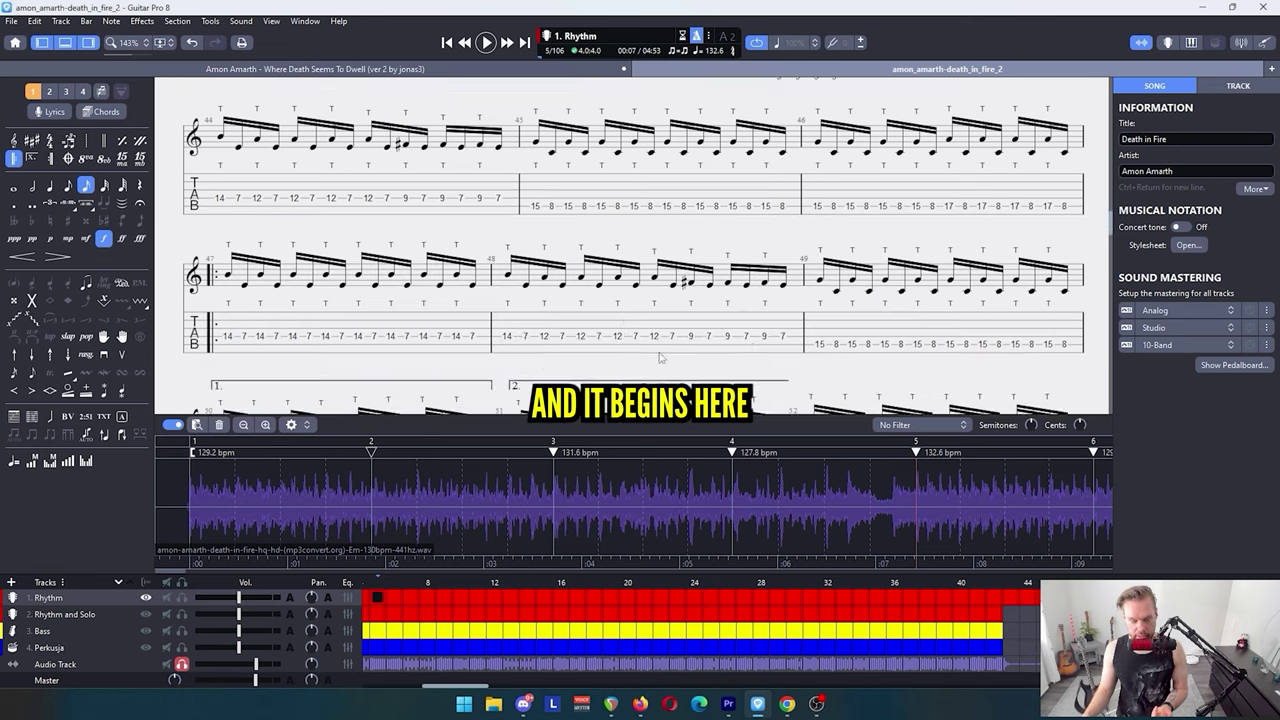
pyautogui.click(875, 181)
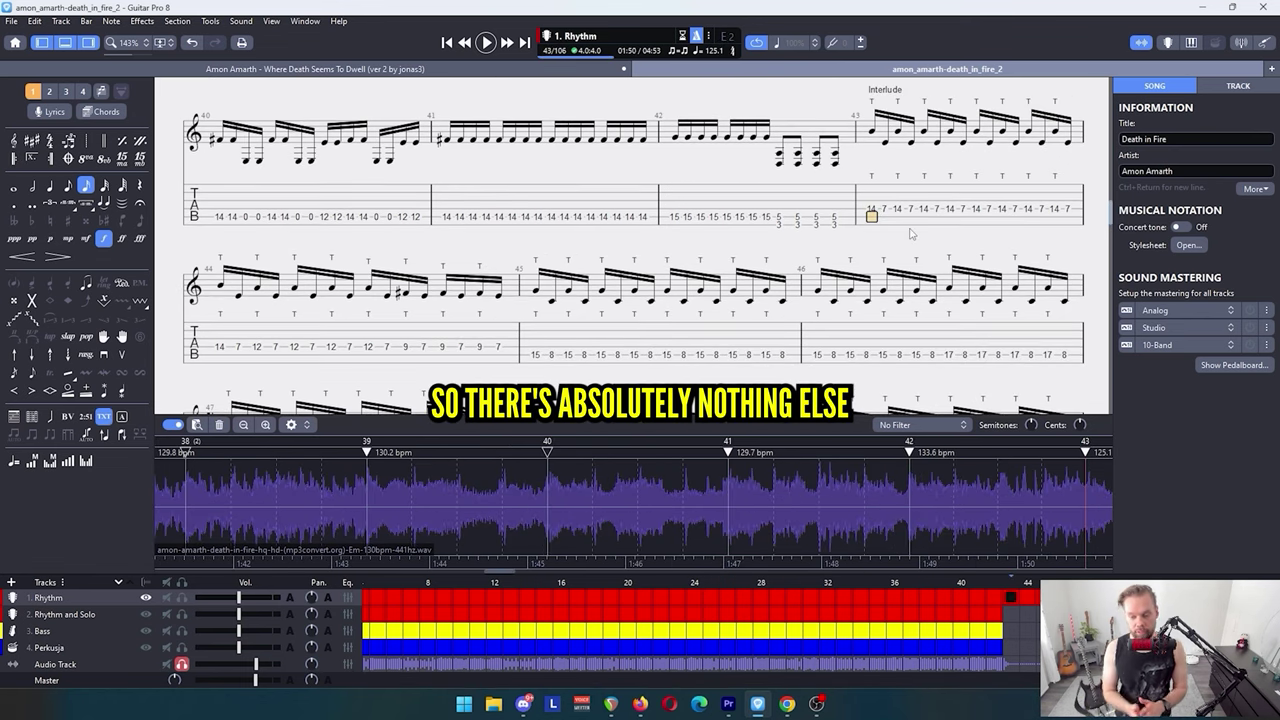
pyautogui.press('space')
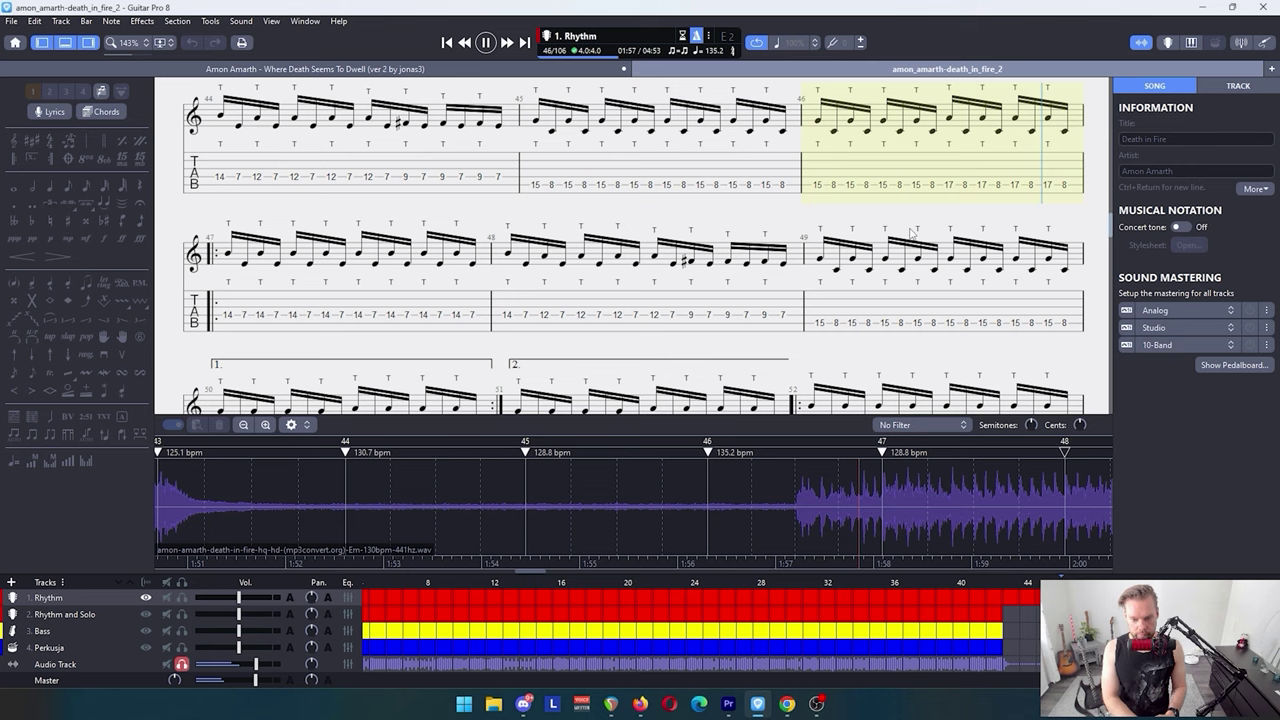
pyautogui.press('space')
pyautogui.scroll(3, 567, 275)
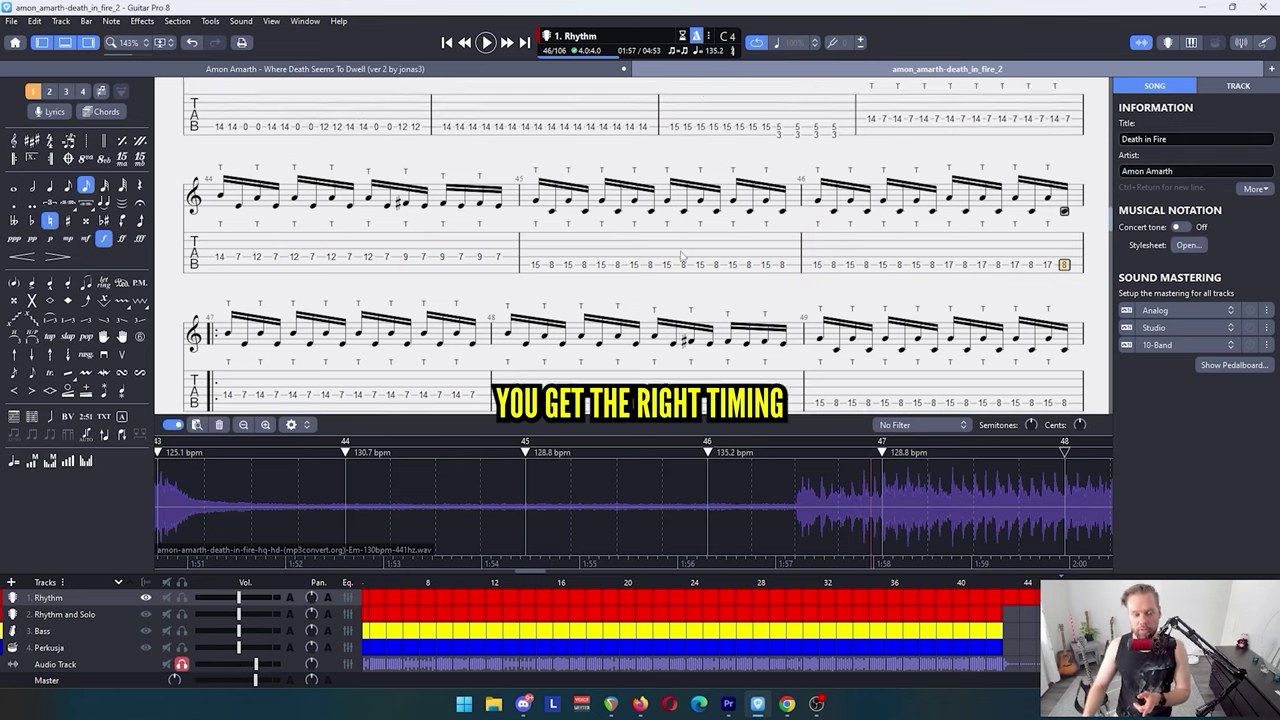